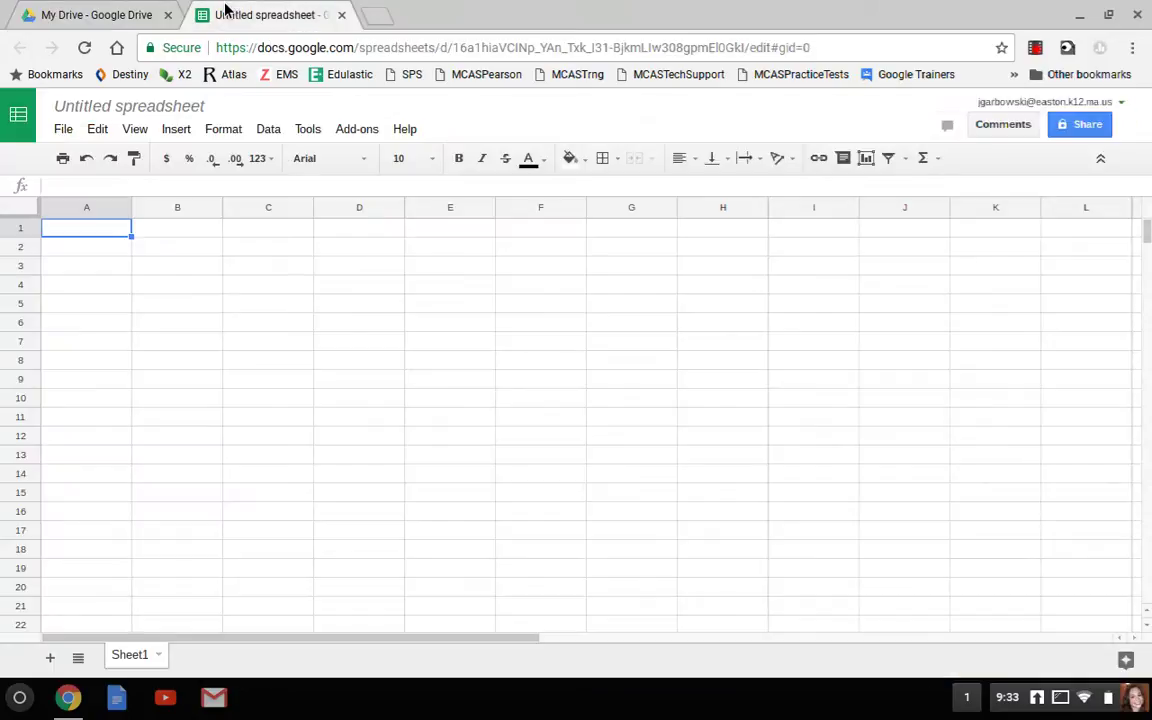
Rename the untitled spreadsheet to "Sample Spreadsheet"
left_click(108, 104)
type("Sample")
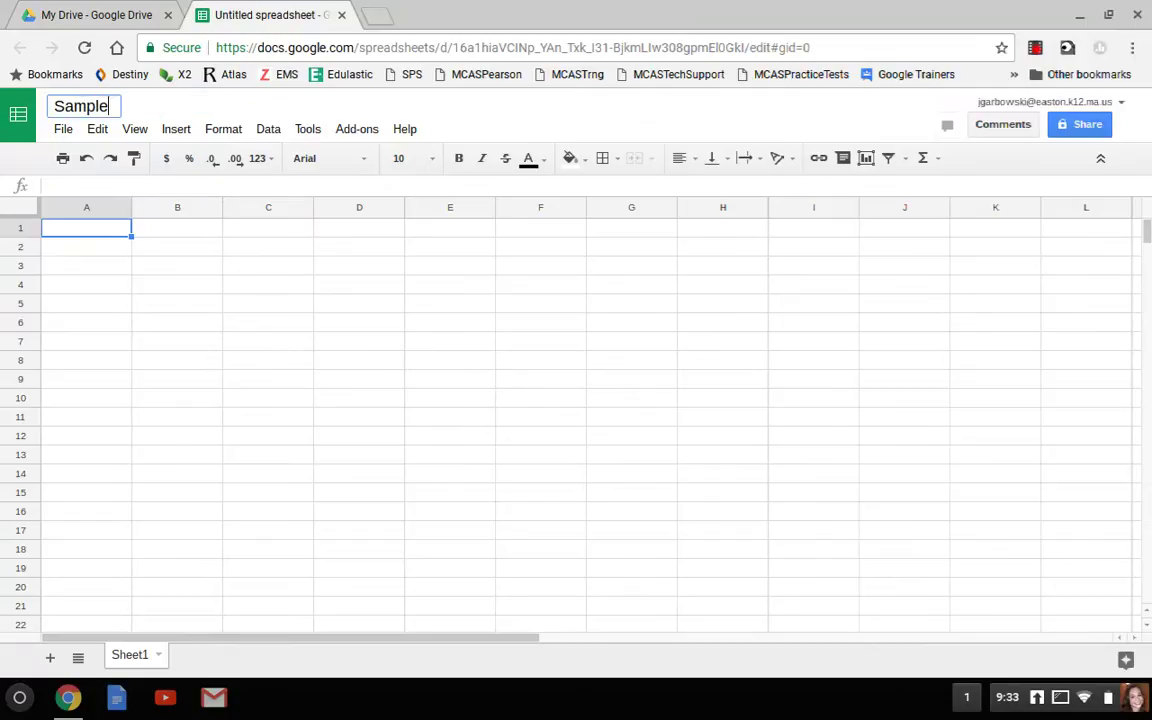
type(" Spreadsheet")
key("Return")
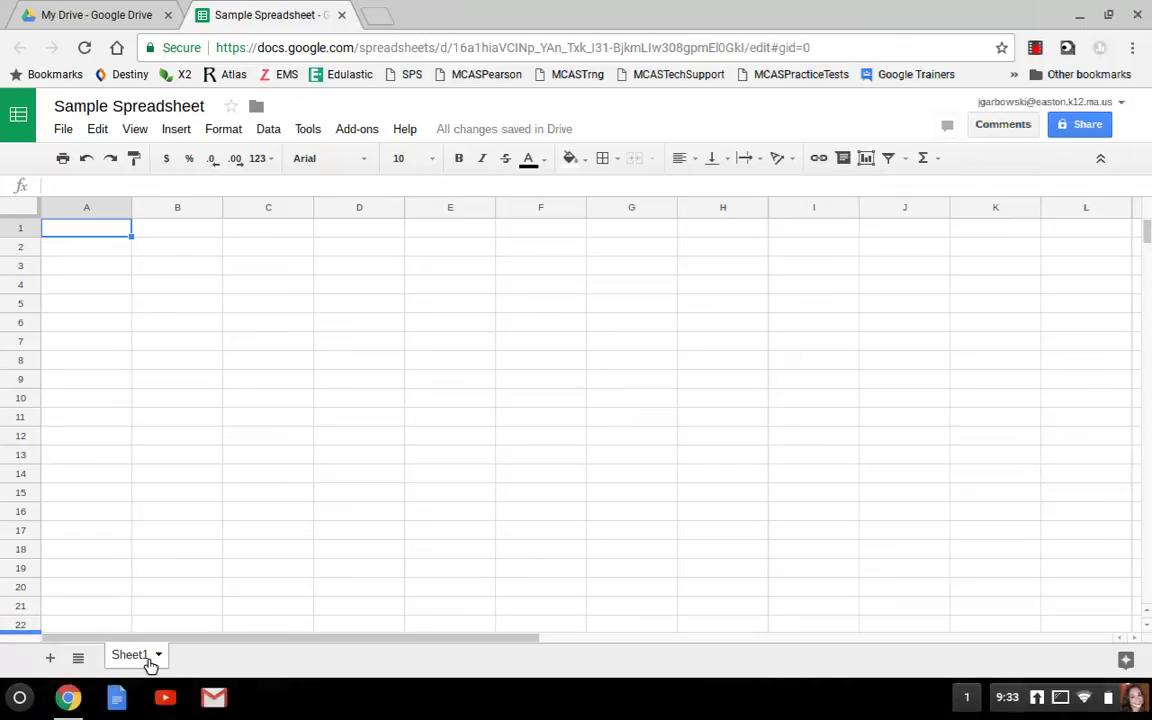
Add a second sheet to the spreadsheet and rename Sheet1 to "Name"
left_click(52, 660)
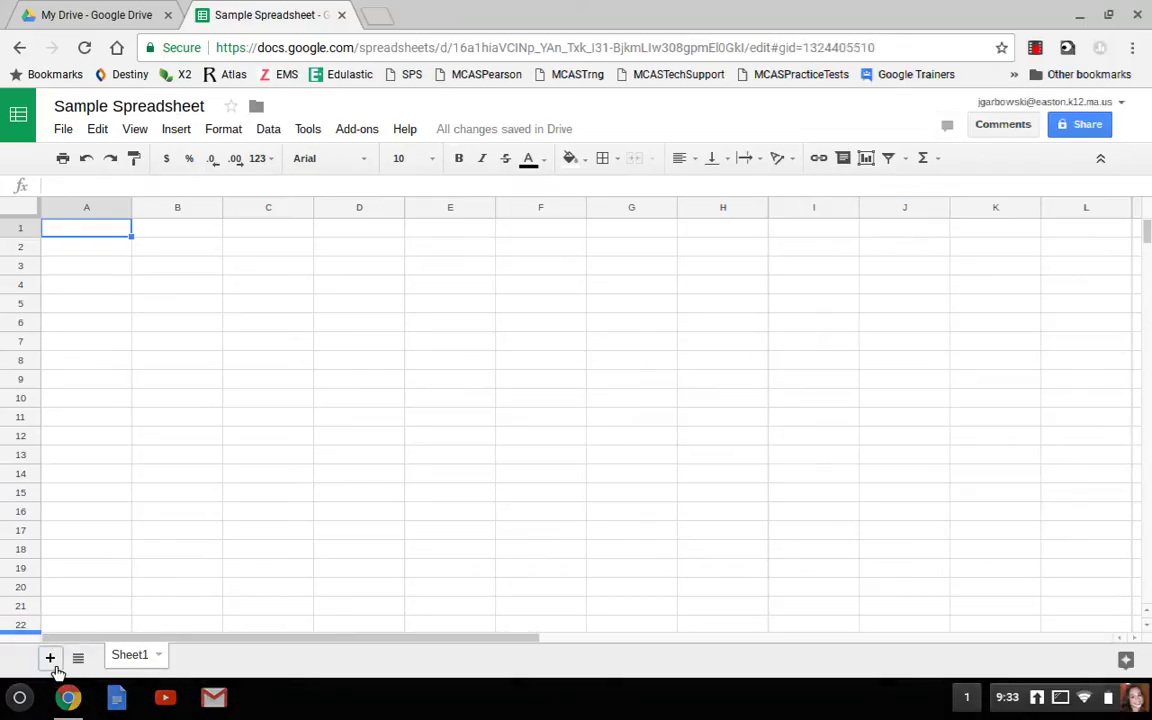
left_click(133, 657)
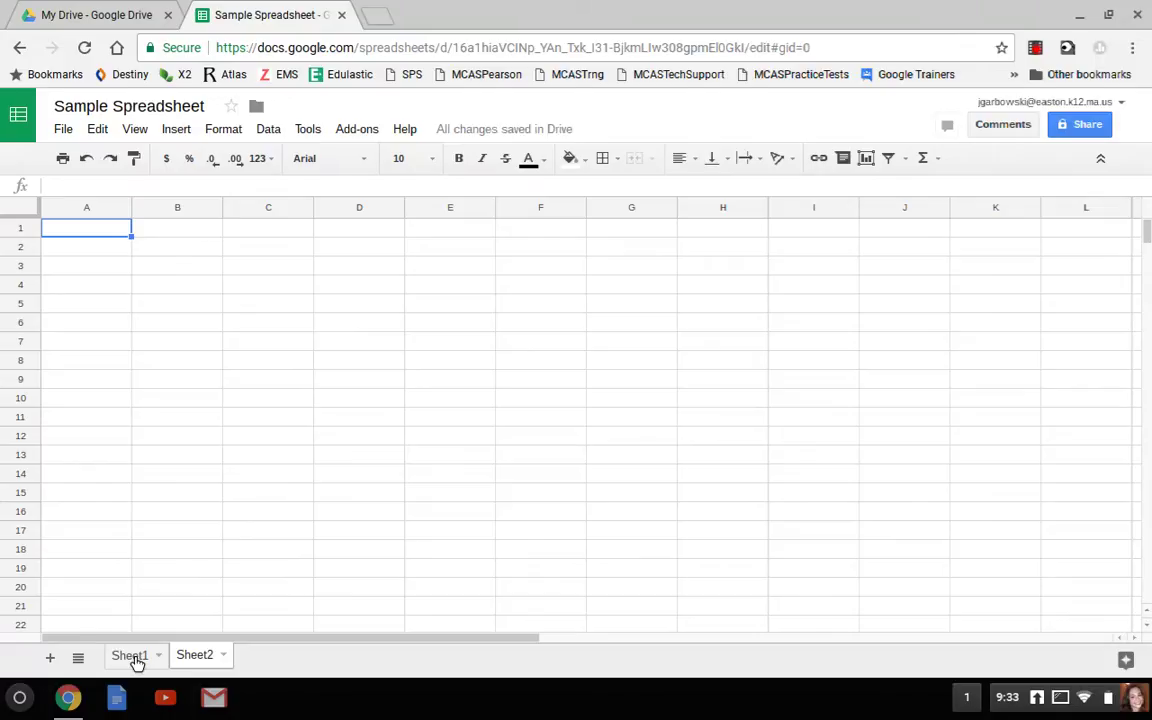
double_click(134, 658)
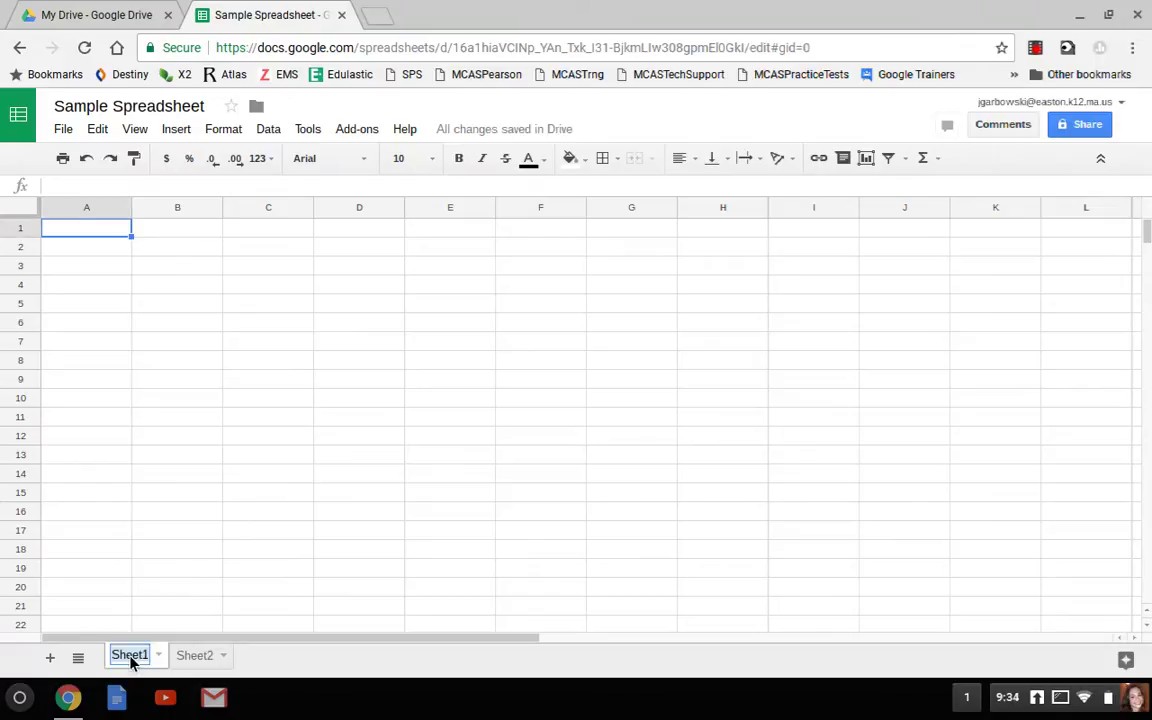
type("Name")
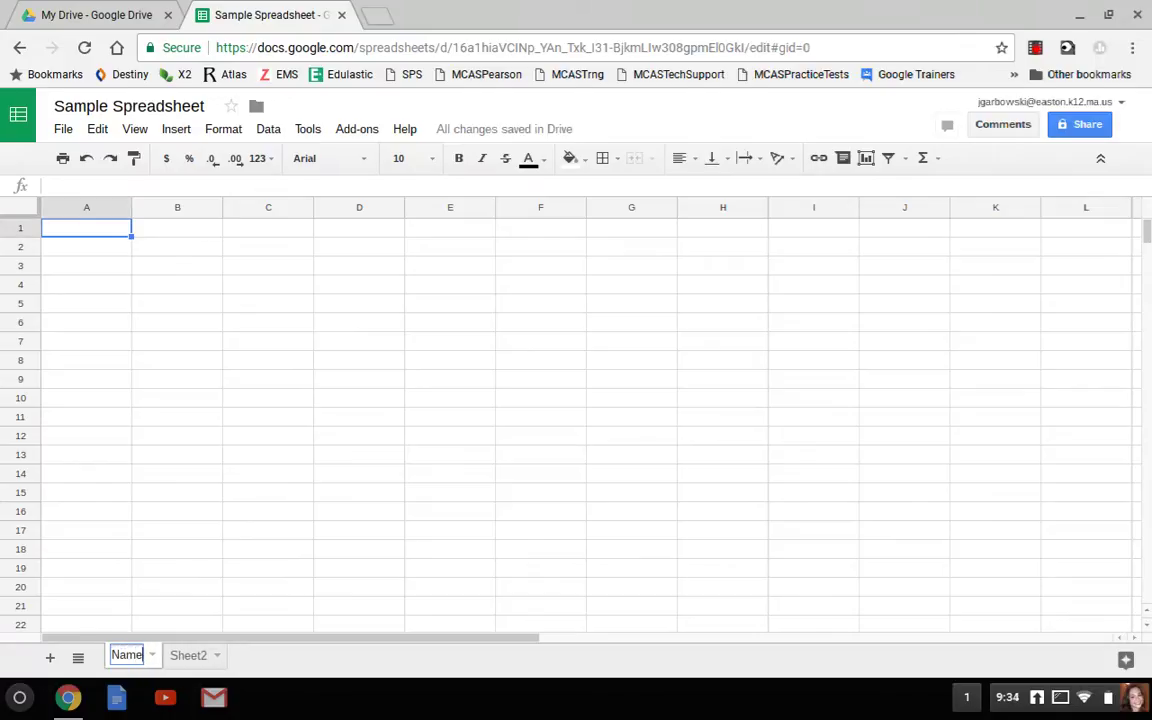
key("Return")
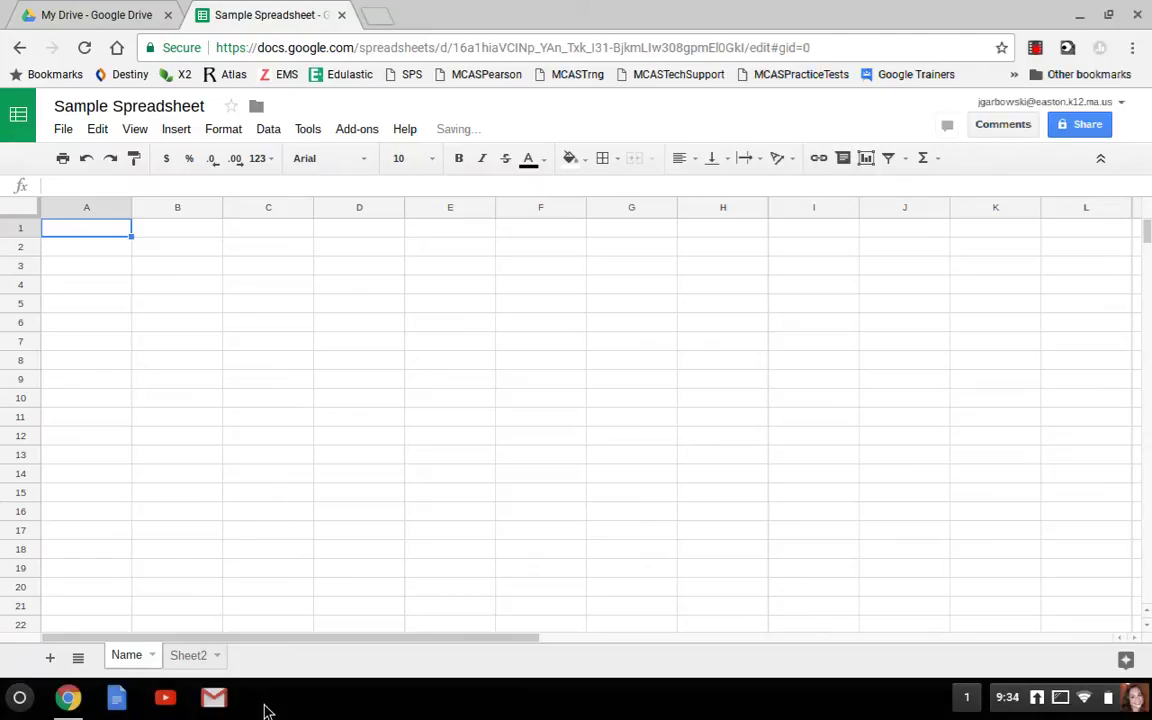
Switch to Sheet2 and return to the Name sheet
mouse_move(141, 656)
left_mouse_down()
mouse_move(206, 662)
mouse_move(140, 665)
left_mouse_up()
left_click(205, 658)
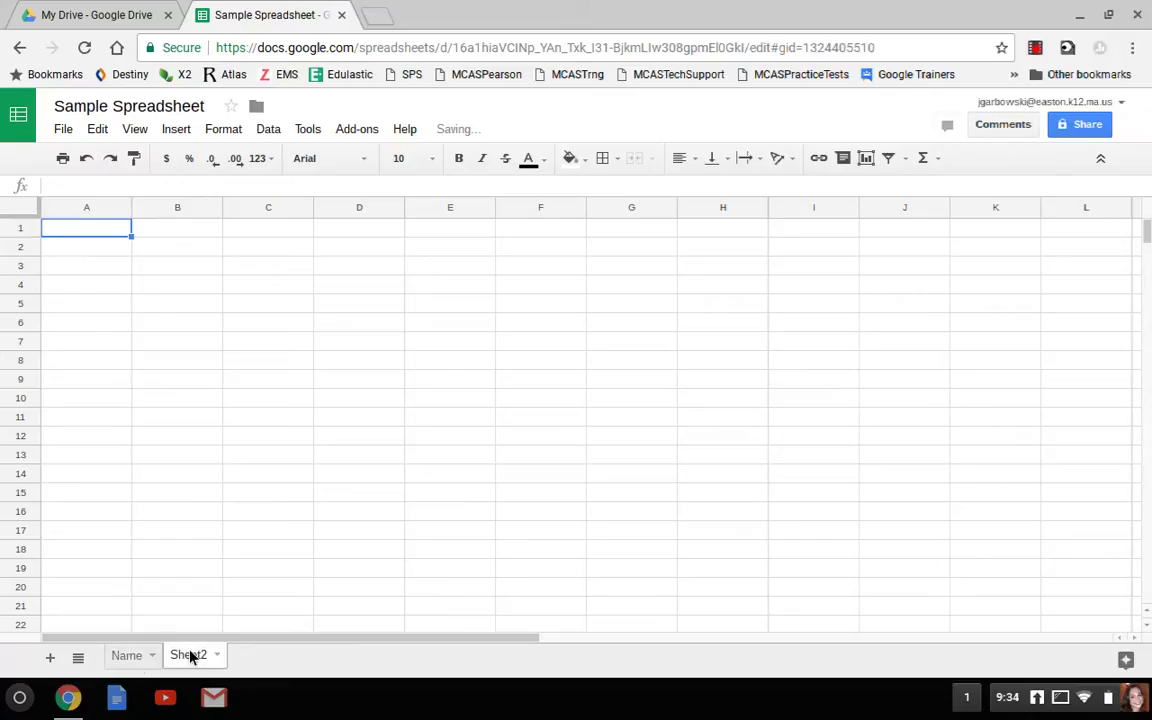
left_click(145, 660)
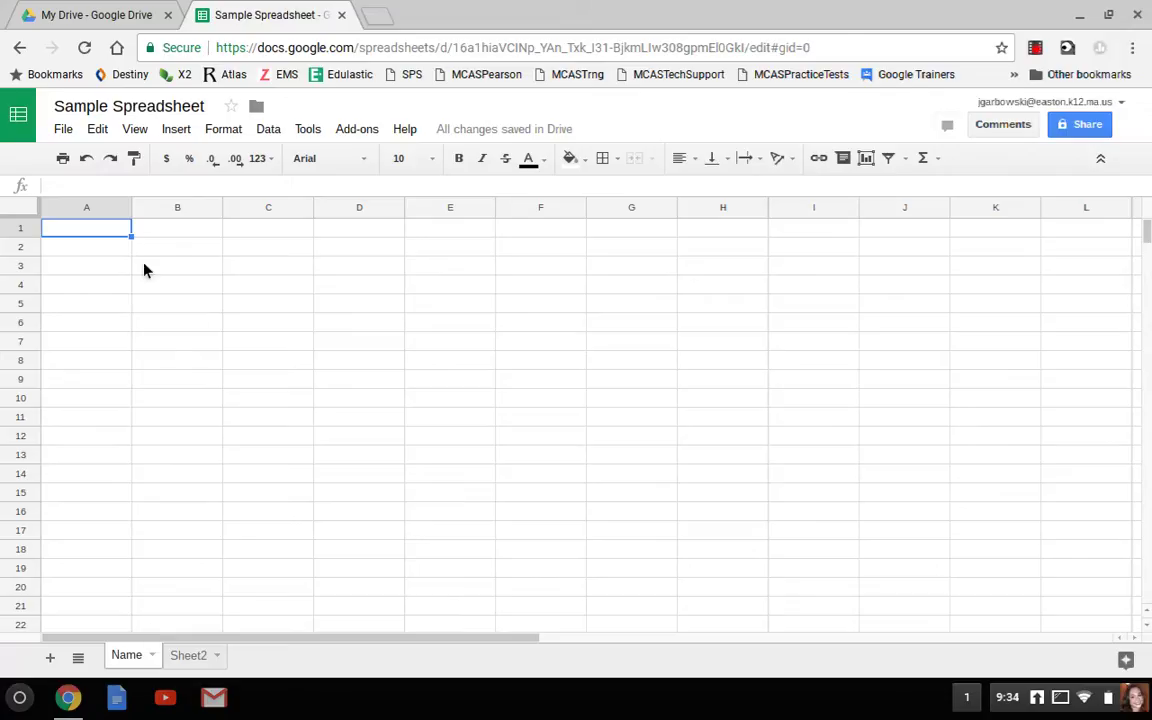
View the spreadsheet's revision history, preview the March 10, 9:31 AM revision, and return to the current version without restoring
left_click(63, 133)
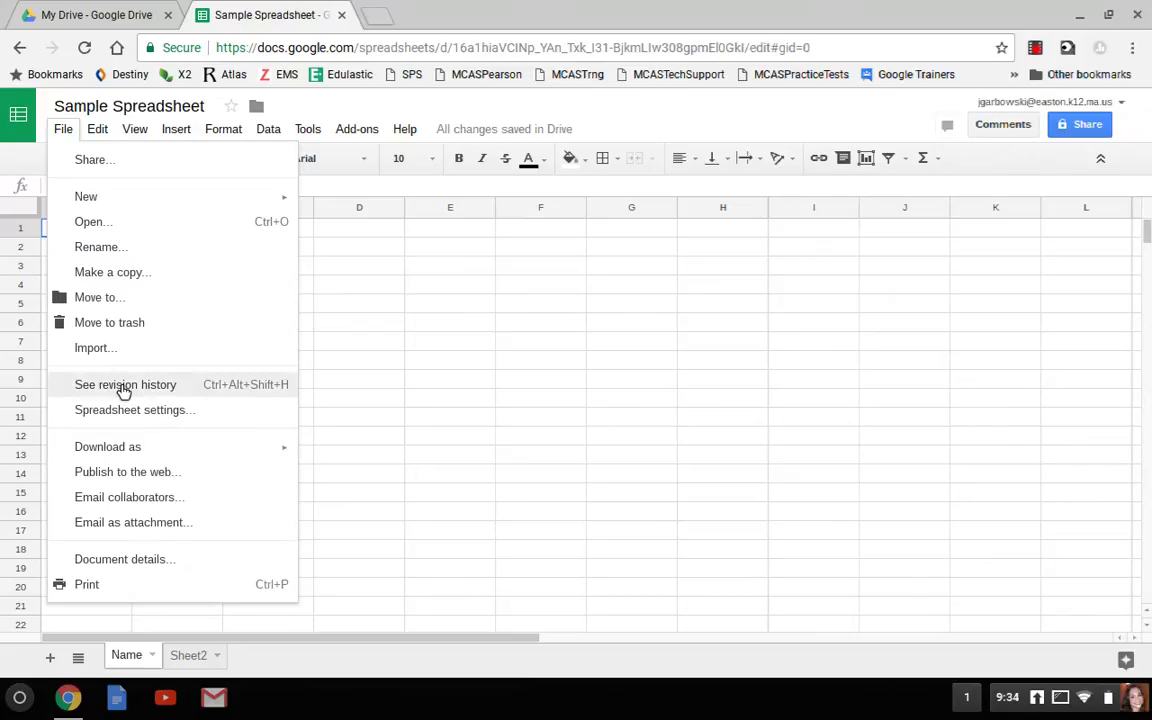
left_click(123, 388)
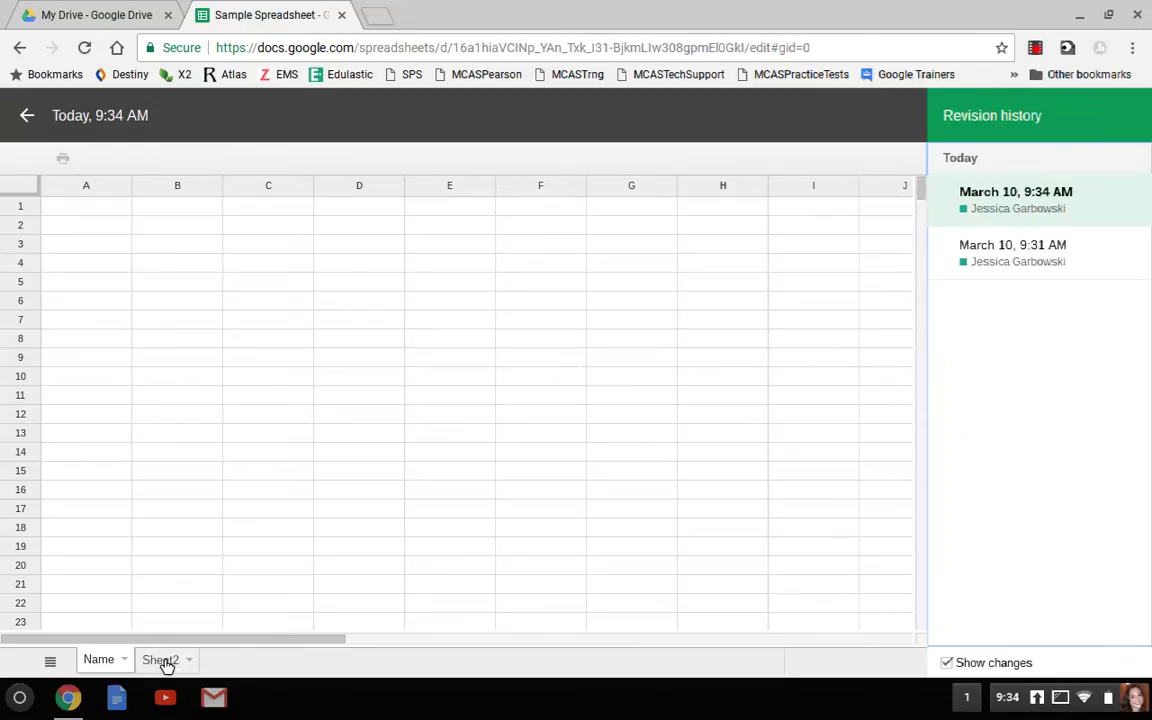
left_click(977, 255)
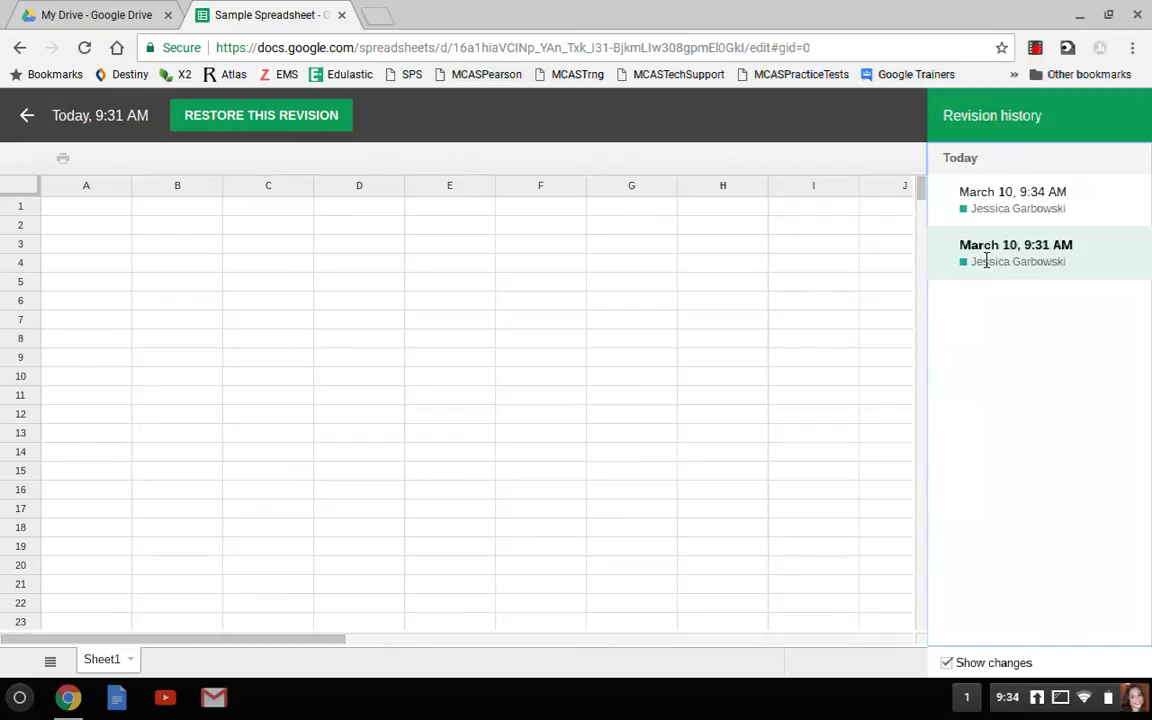
left_click(28, 117)
left_click(64, 130)
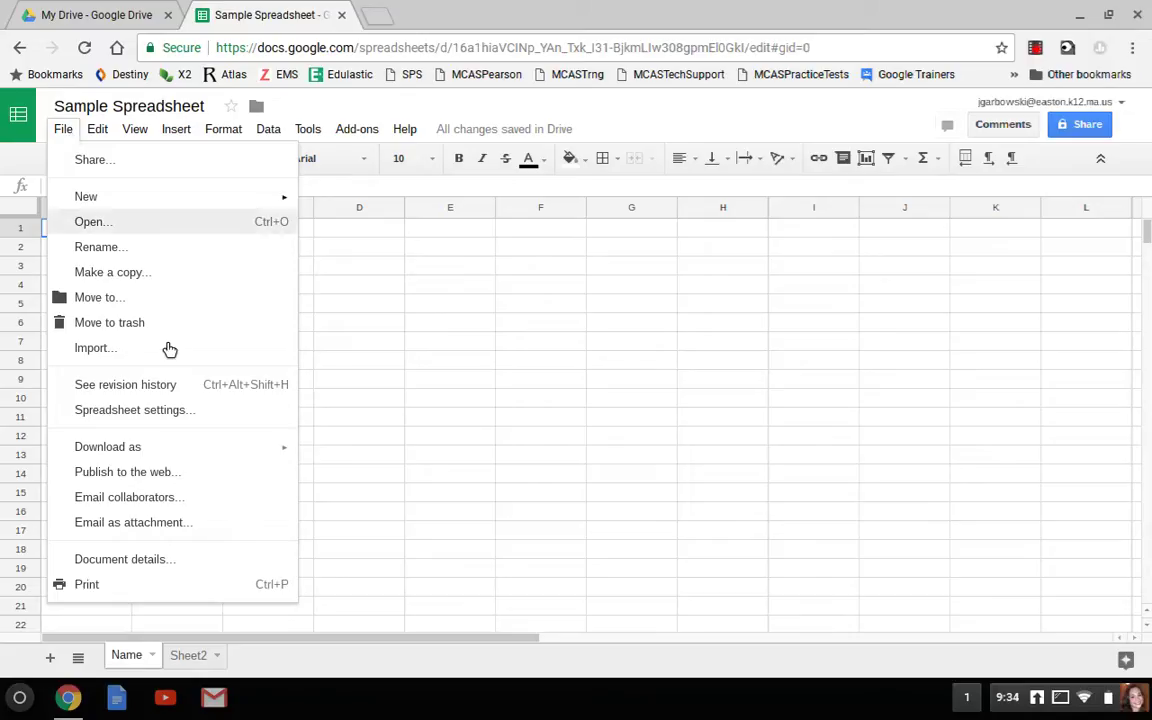
mouse_move(202, 452)
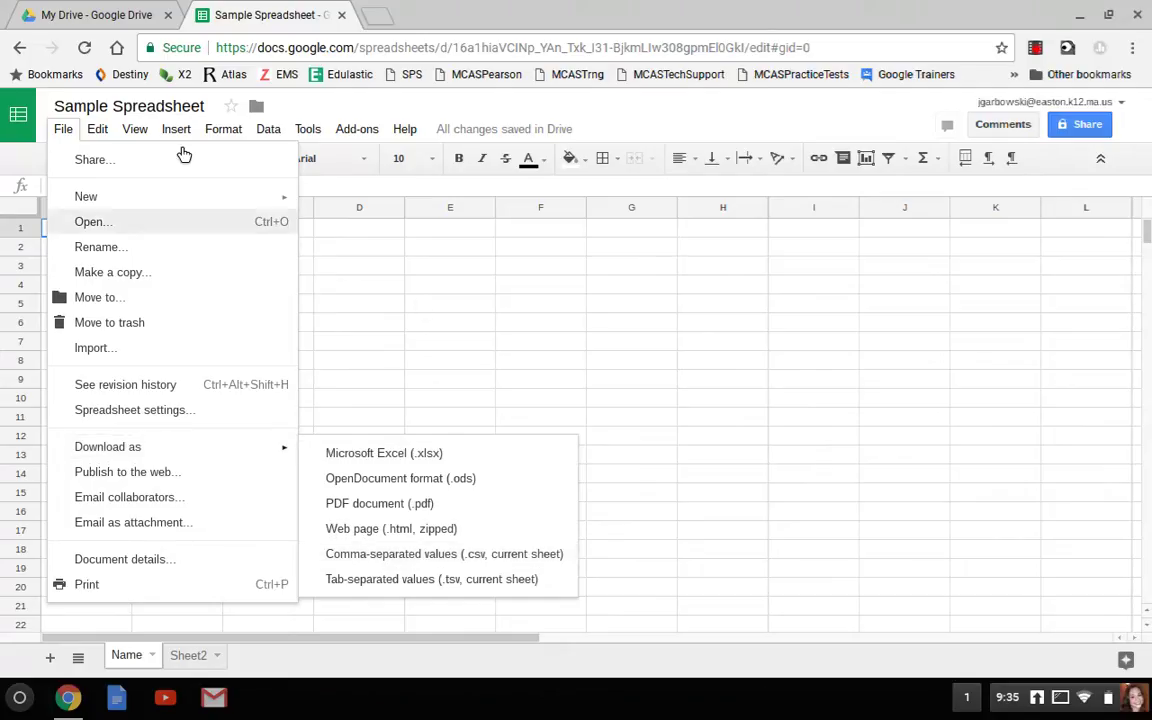
mouse_move(97, 133)
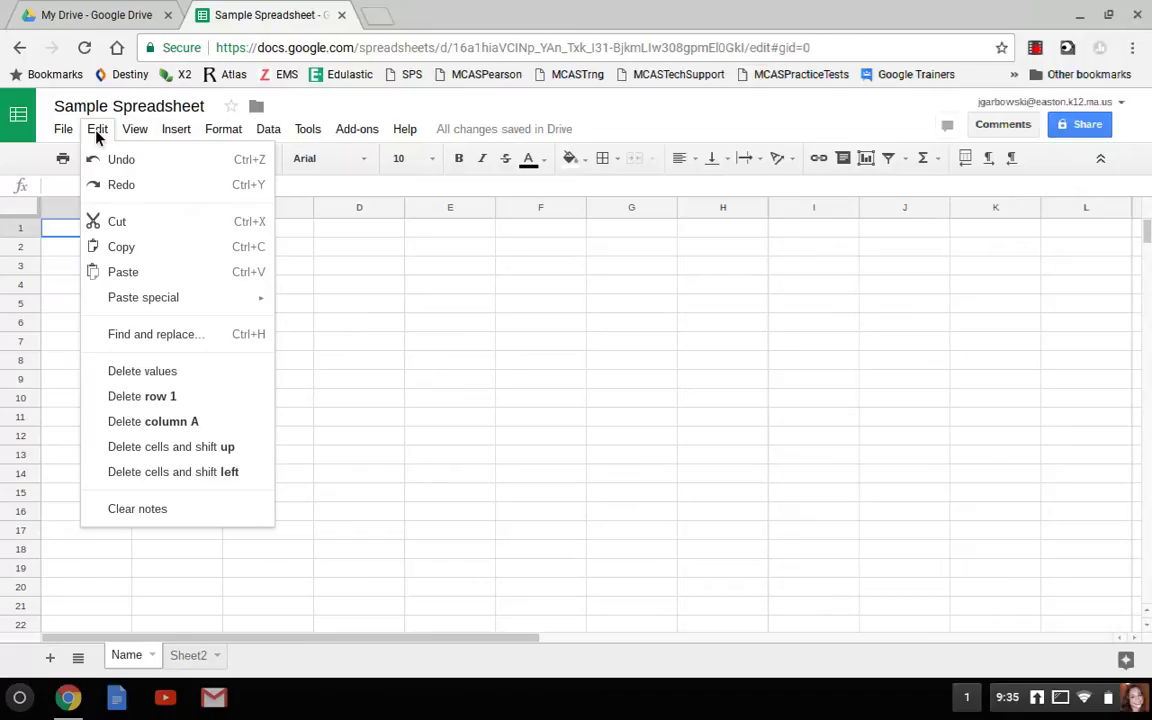
mouse_move(134, 131)
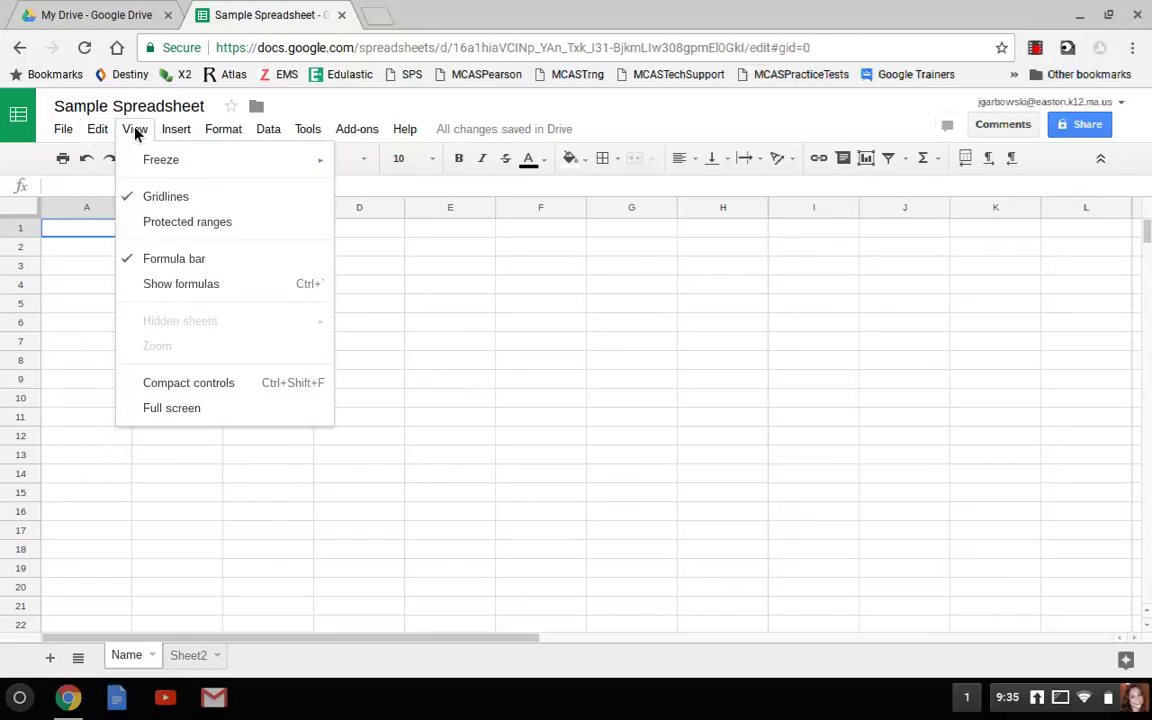
mouse_move(152, 162)
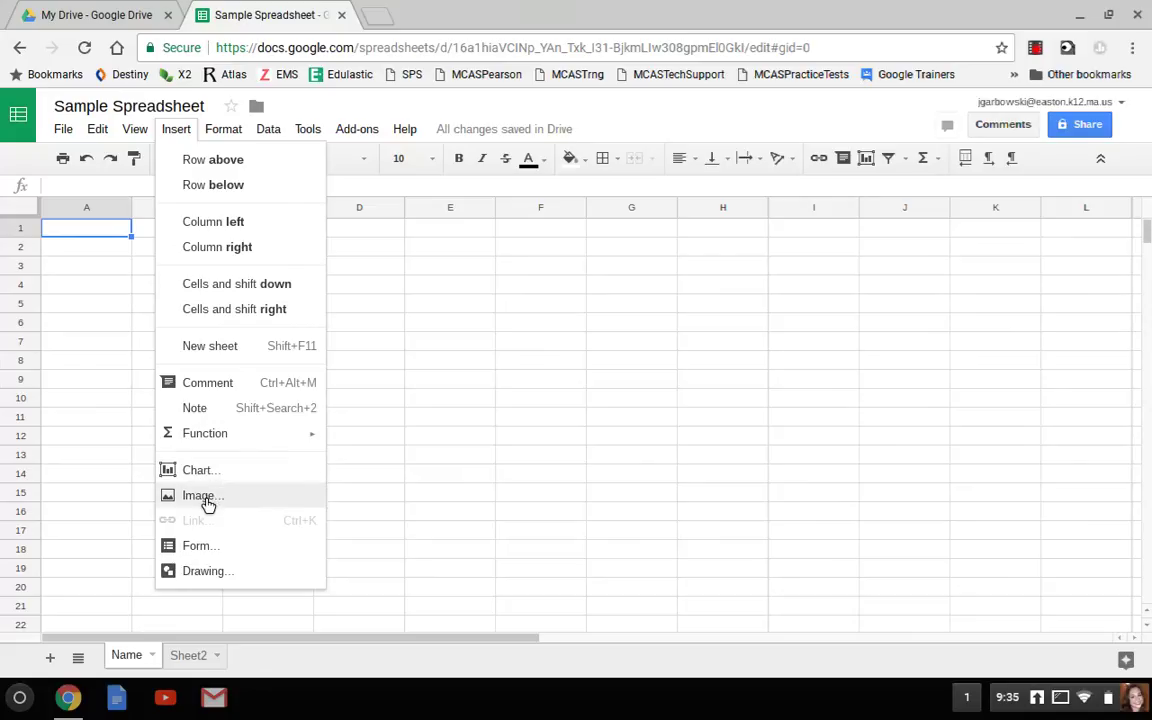
mouse_move(224, 118)
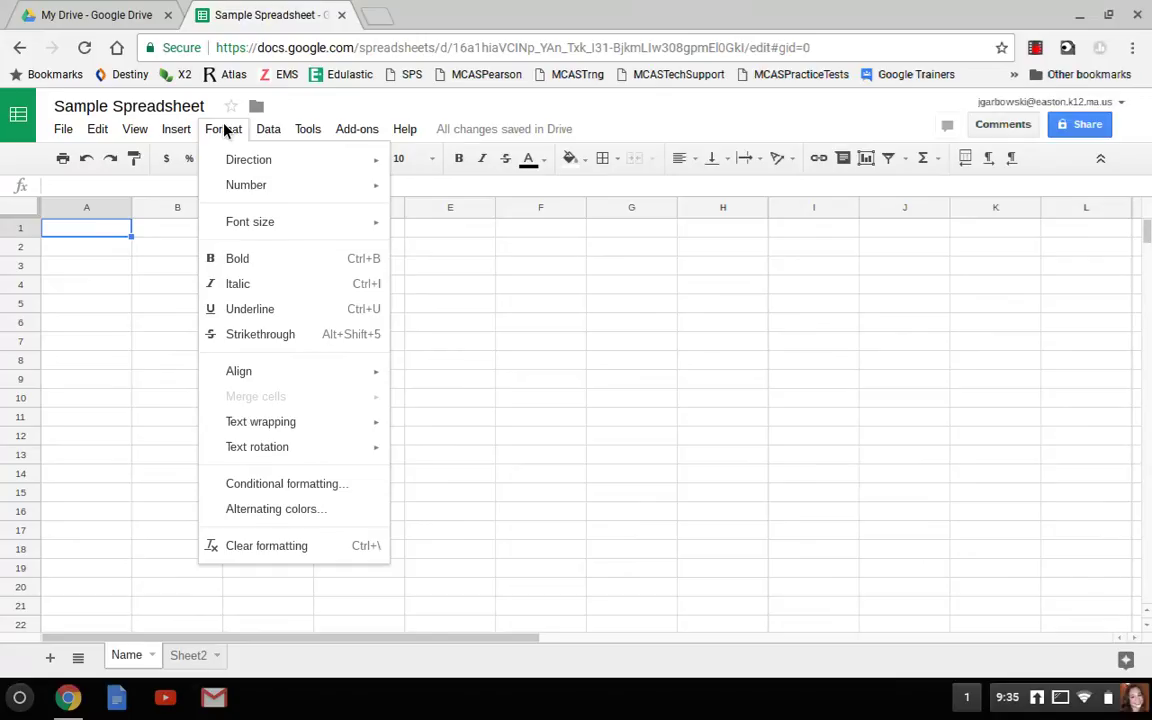
mouse_move(278, 424)
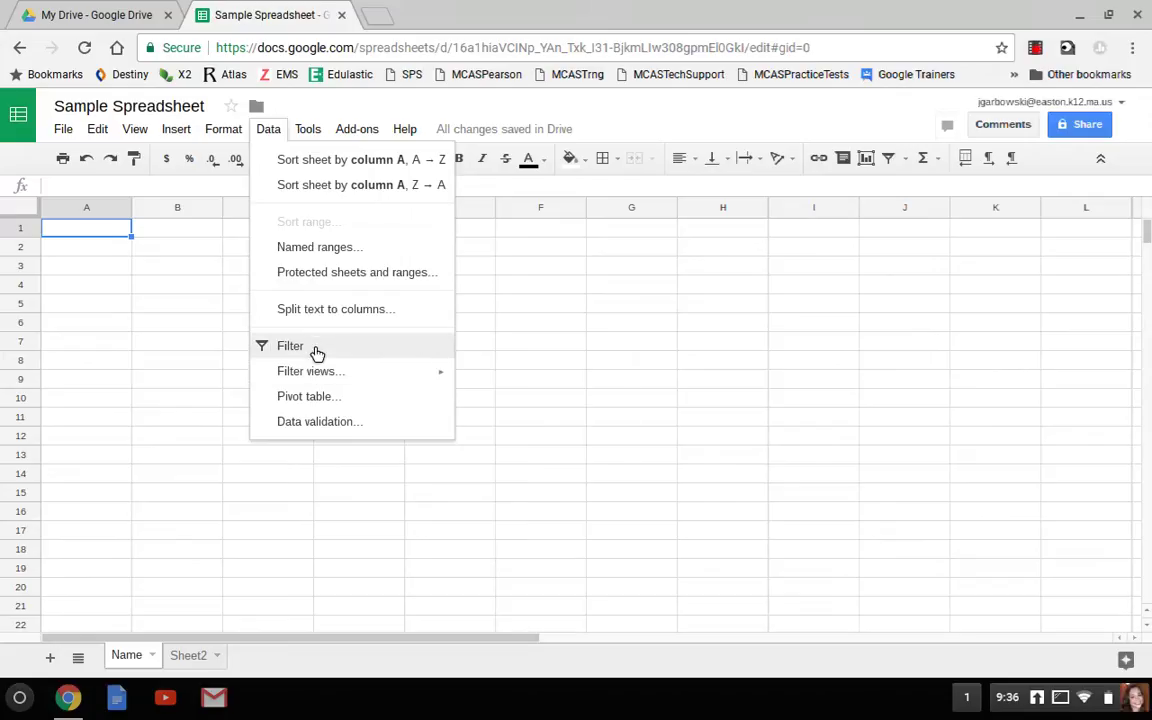
Review the spreadsheet's notification rule options and close them without setting a rule
mouse_move(312, 129)
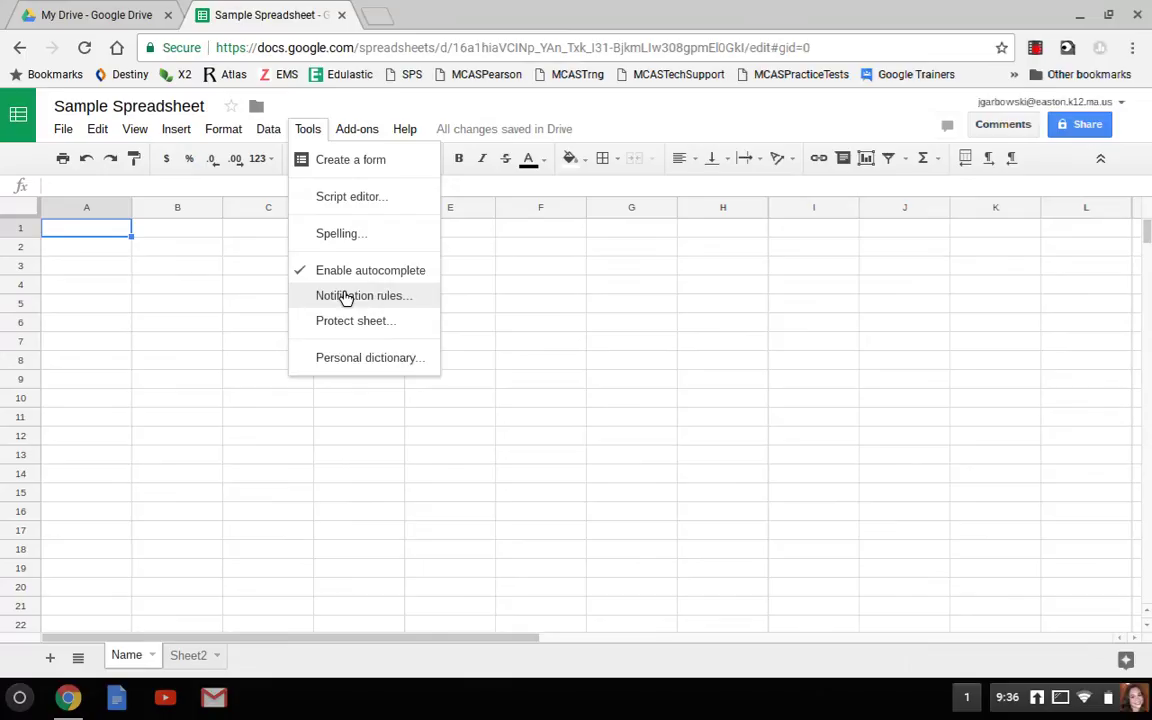
left_click(345, 298)
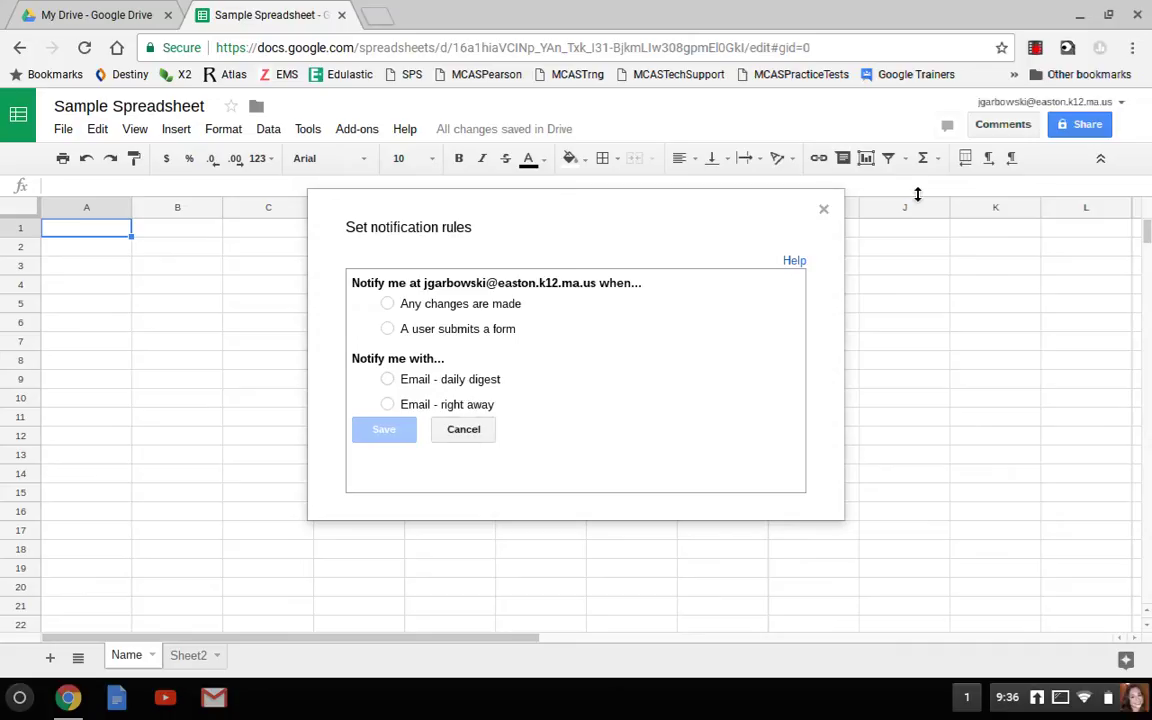
left_click(824, 211)
left_click(325, 133)
mouse_move(350, 133)
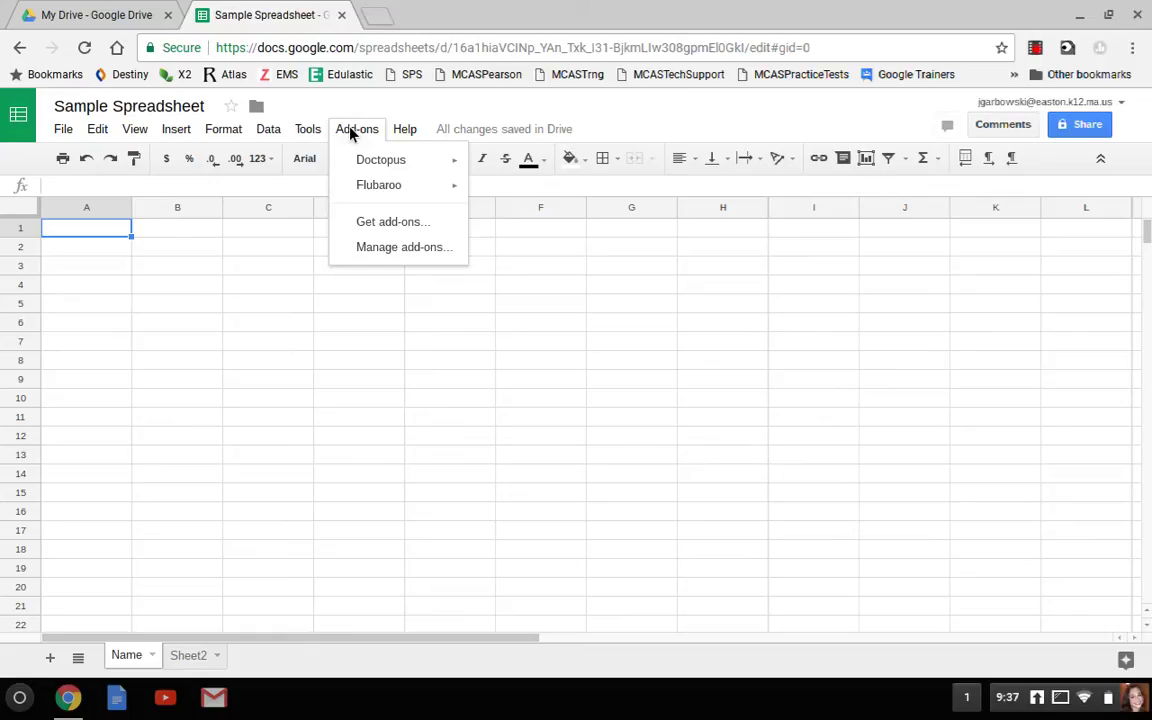
mouse_move(369, 190)
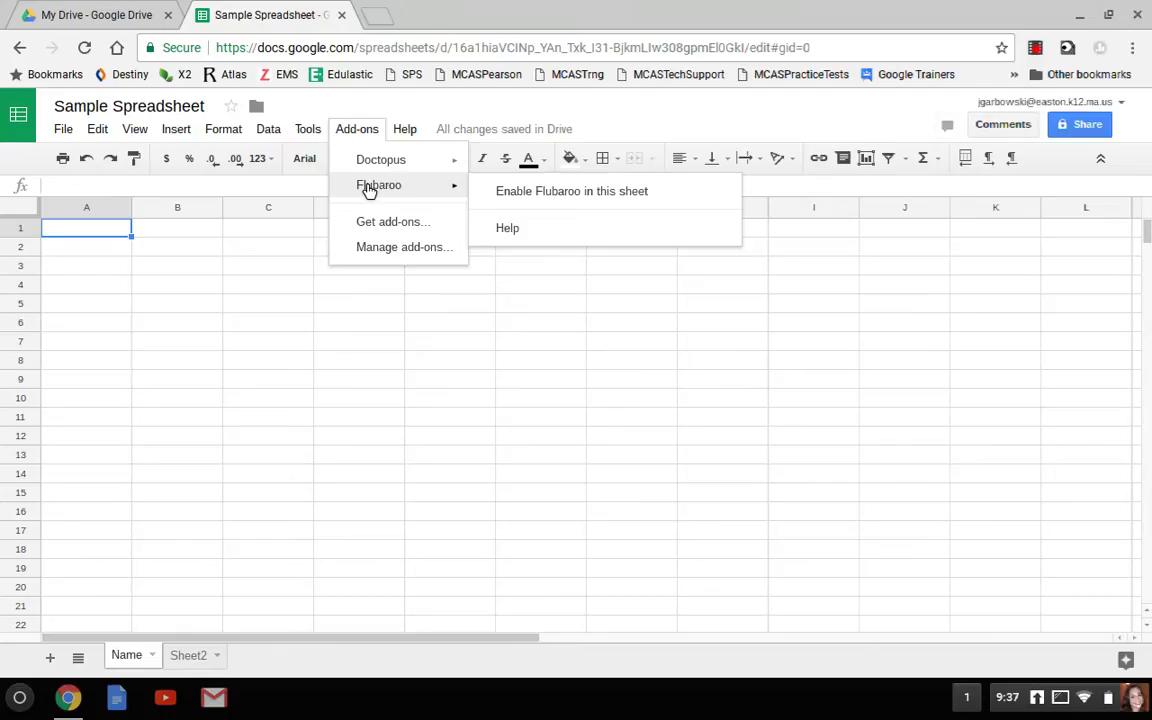
left_click(652, 296)
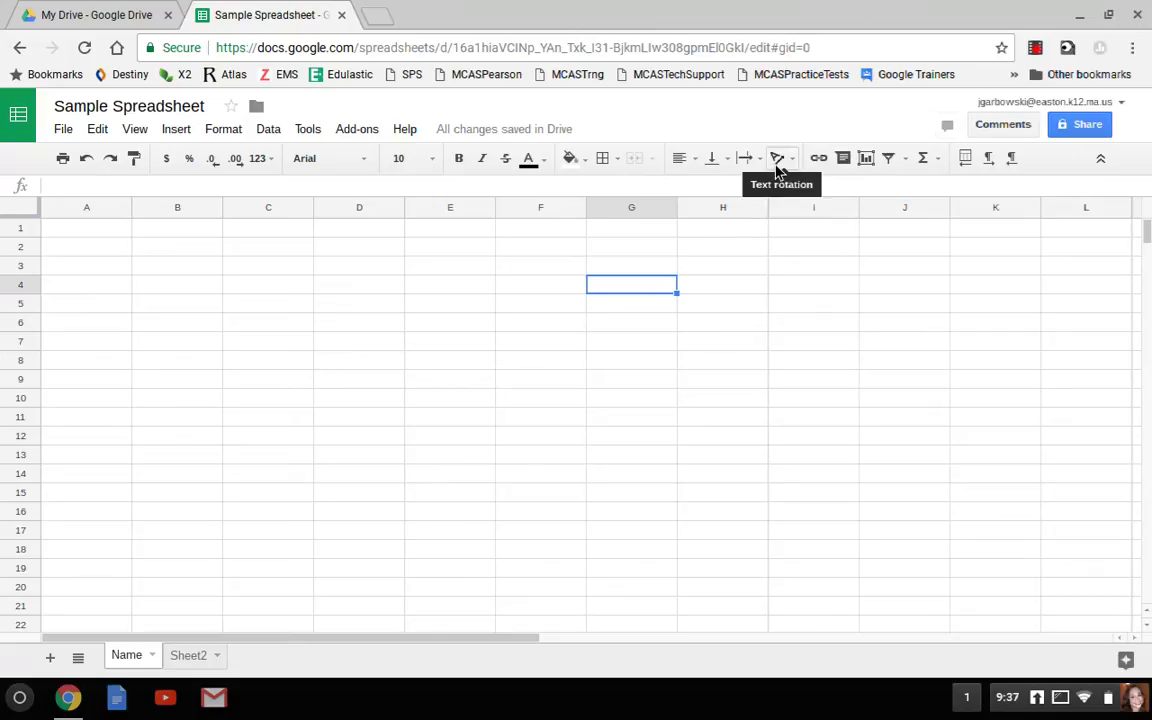
Enter "Hello" in cell A1
left_click(90, 231)
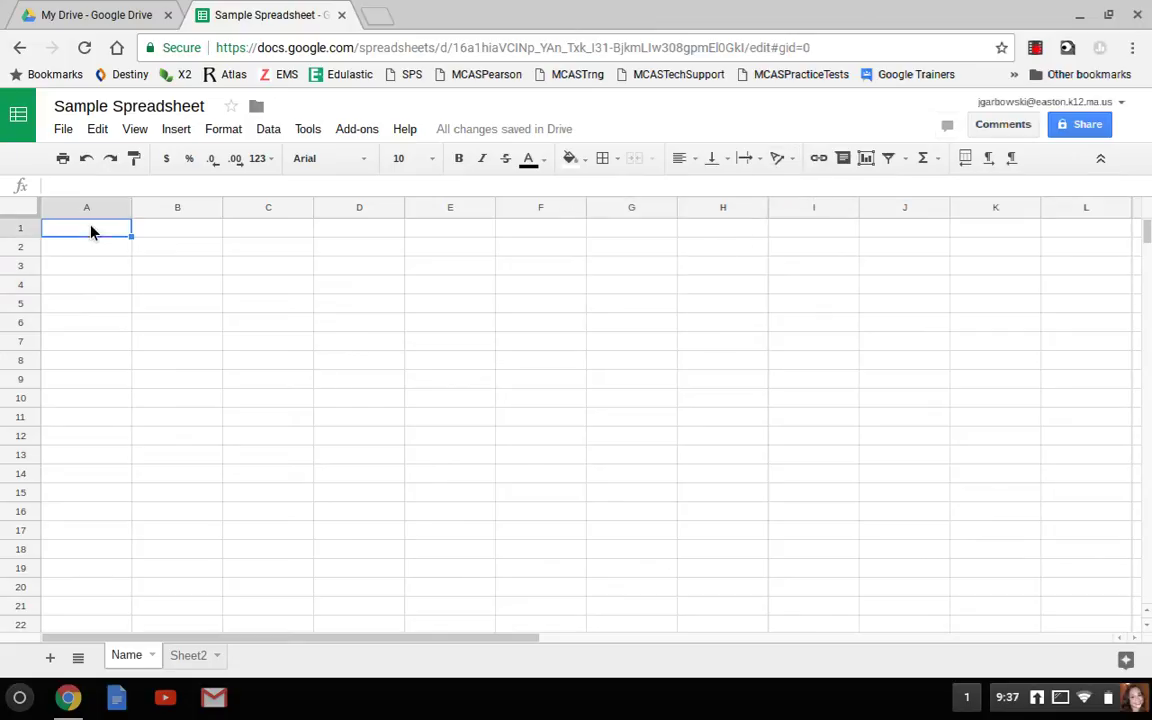
type("Hello")
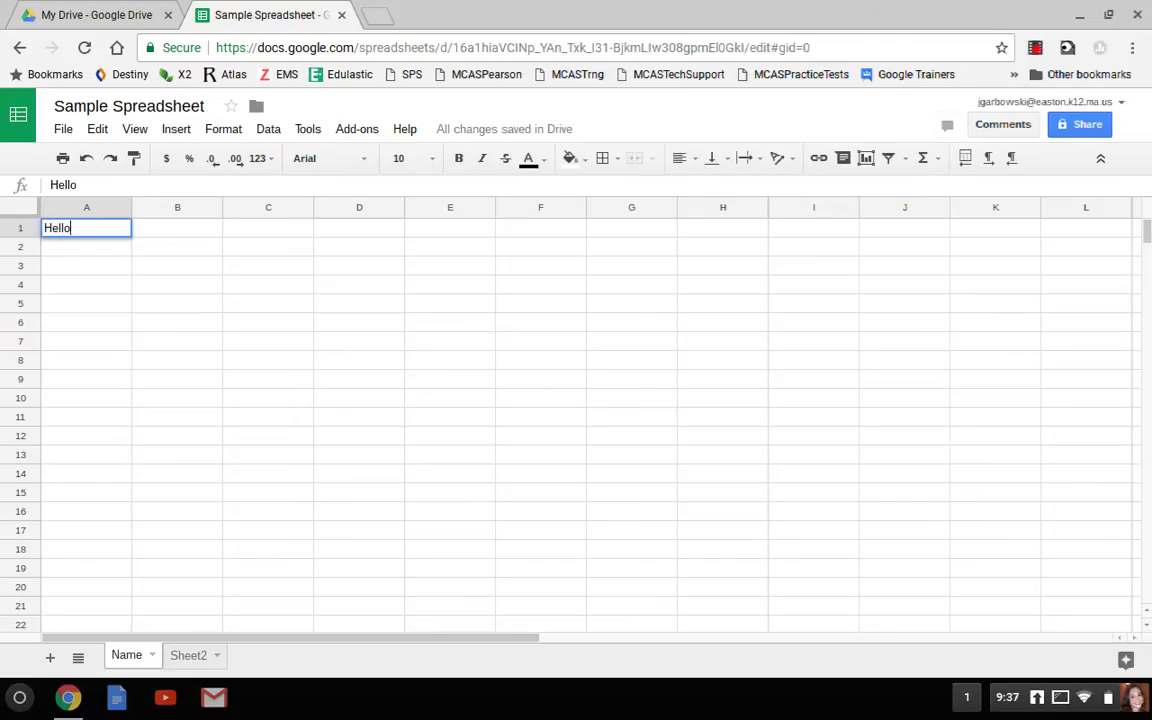
key("Return")
Try the tilt-down rotation on the text in cell A1 and settle on rotating it vertically downward
left_click(101, 237)
left_click(778, 159)
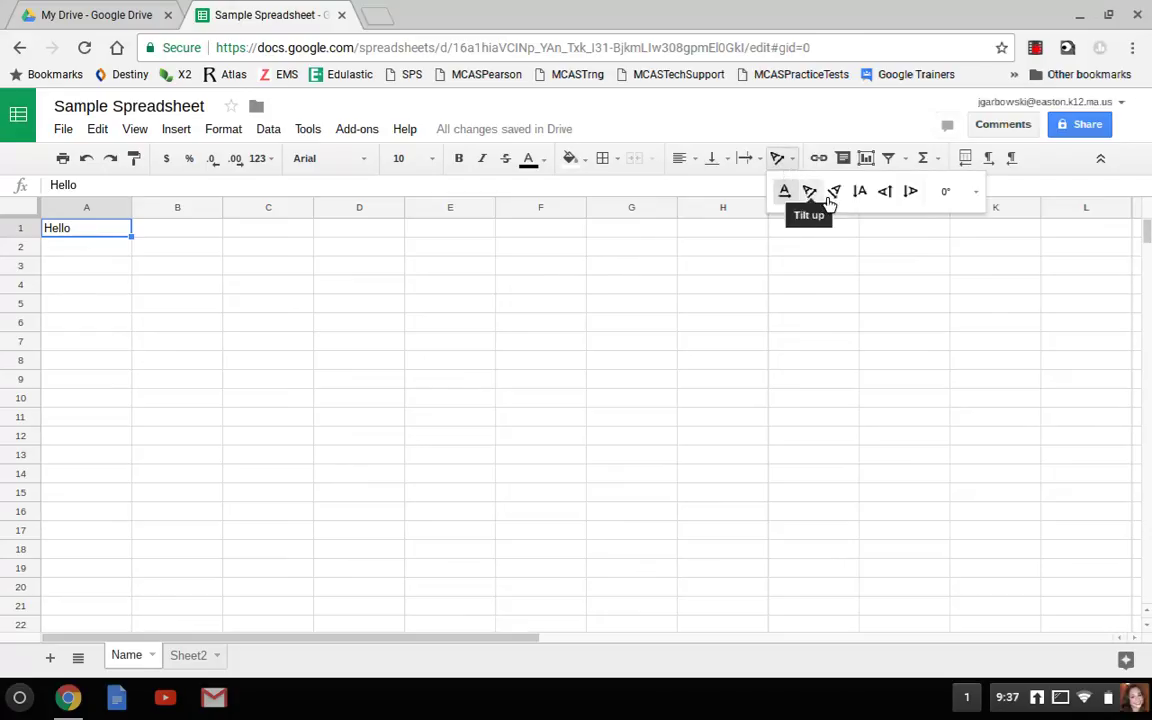
left_click(843, 200)
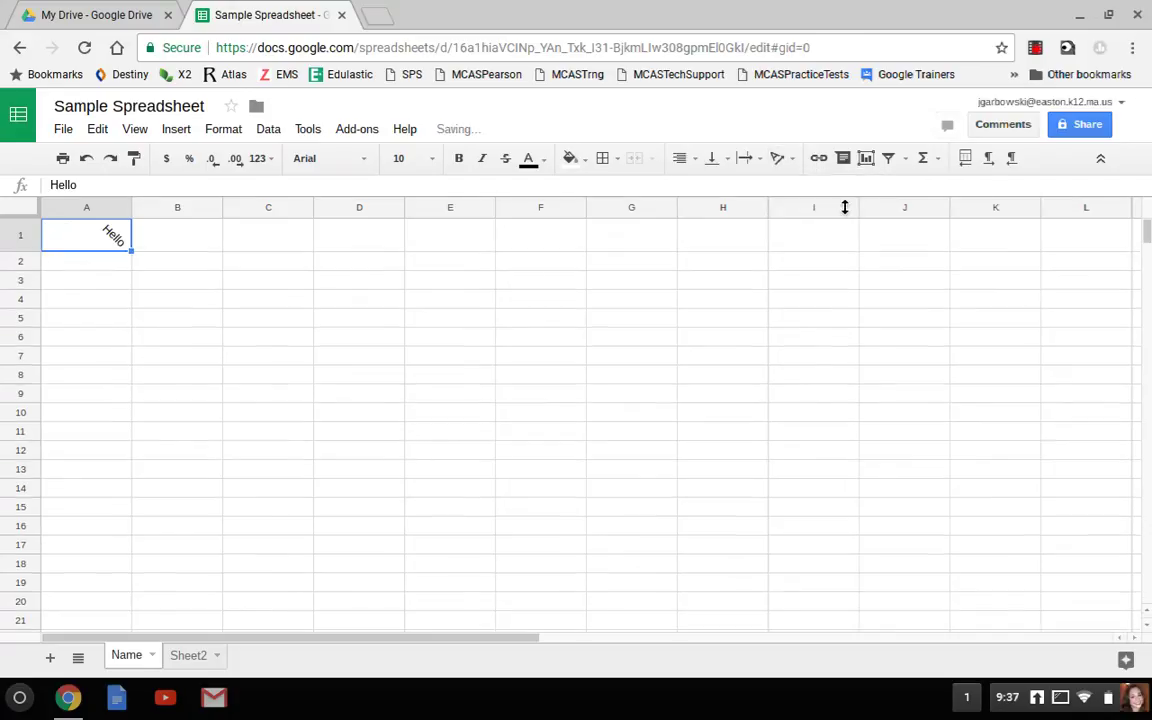
left_click(778, 160)
left_click(911, 193)
left_click(780, 160)
left_click(781, 160)
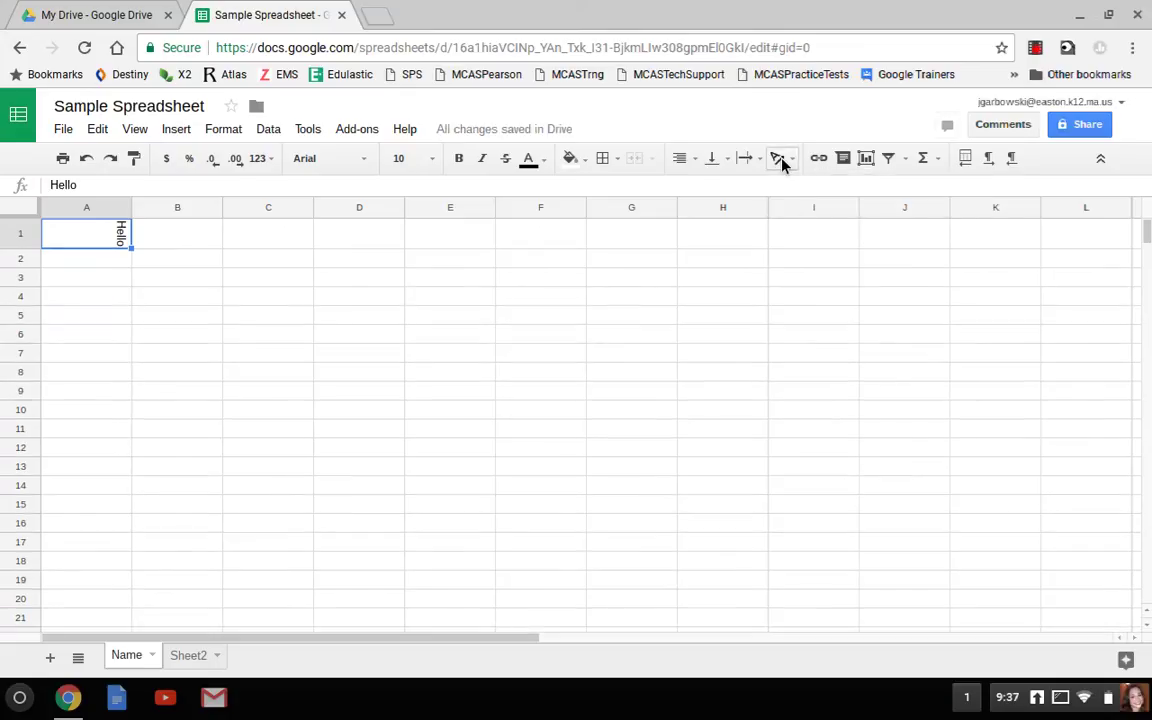
Set the vertical alignment of cell A1 to middle
left_click(750, 162)
left_click(725, 166)
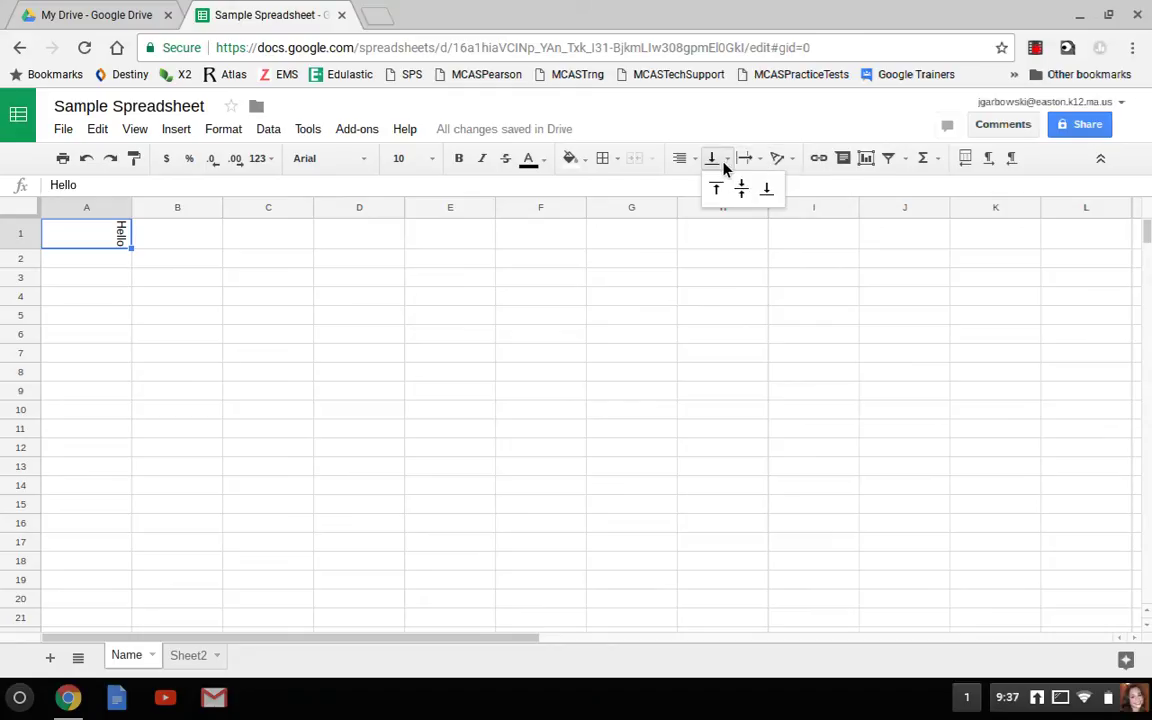
left_click(742, 188)
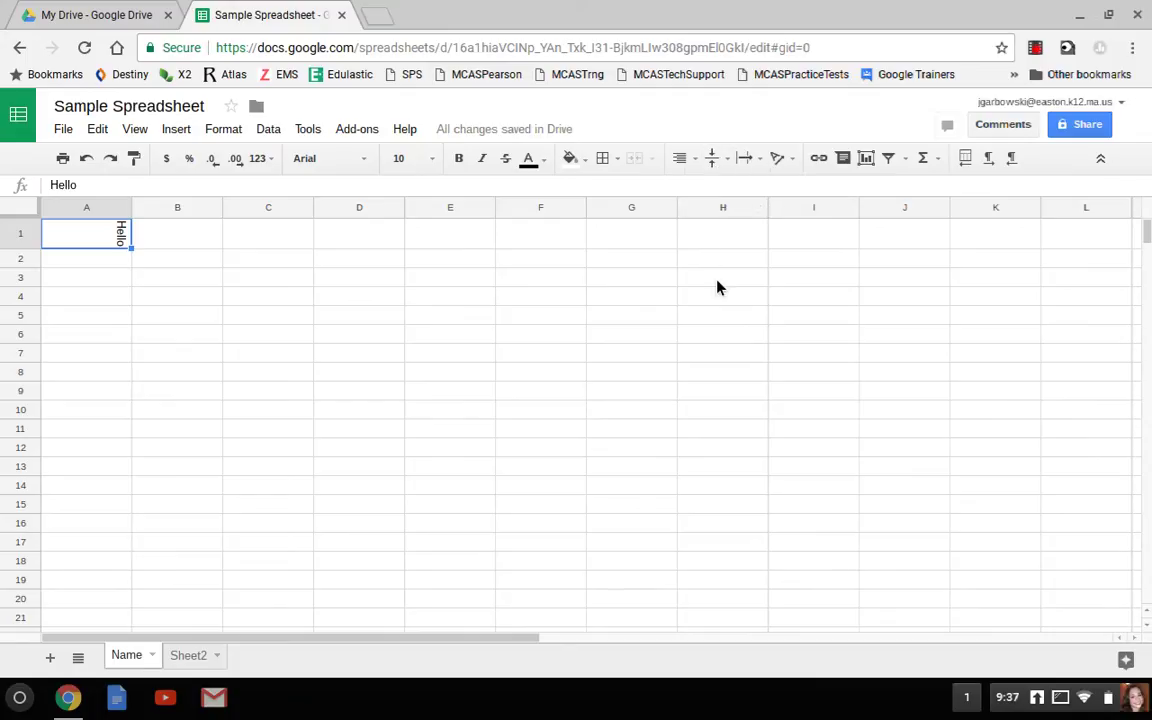
Enter the numbers 1 through 7 in cells A2 to A8, one per row
left_click(82, 266)
type("1")
key("Return")
type("2")
key("Return")
type("3")
key("Return")
type("4")
key("Return")
type("5")
key("Return")
type("6")
key("Return")
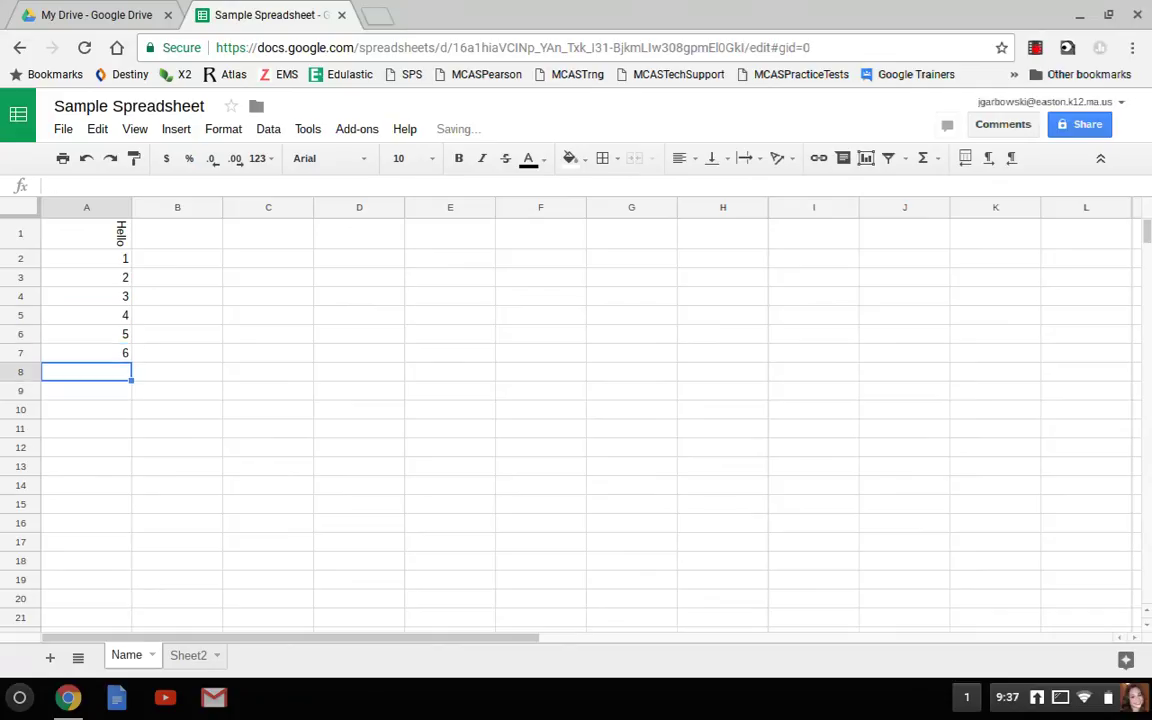
type("7")
key("Return")
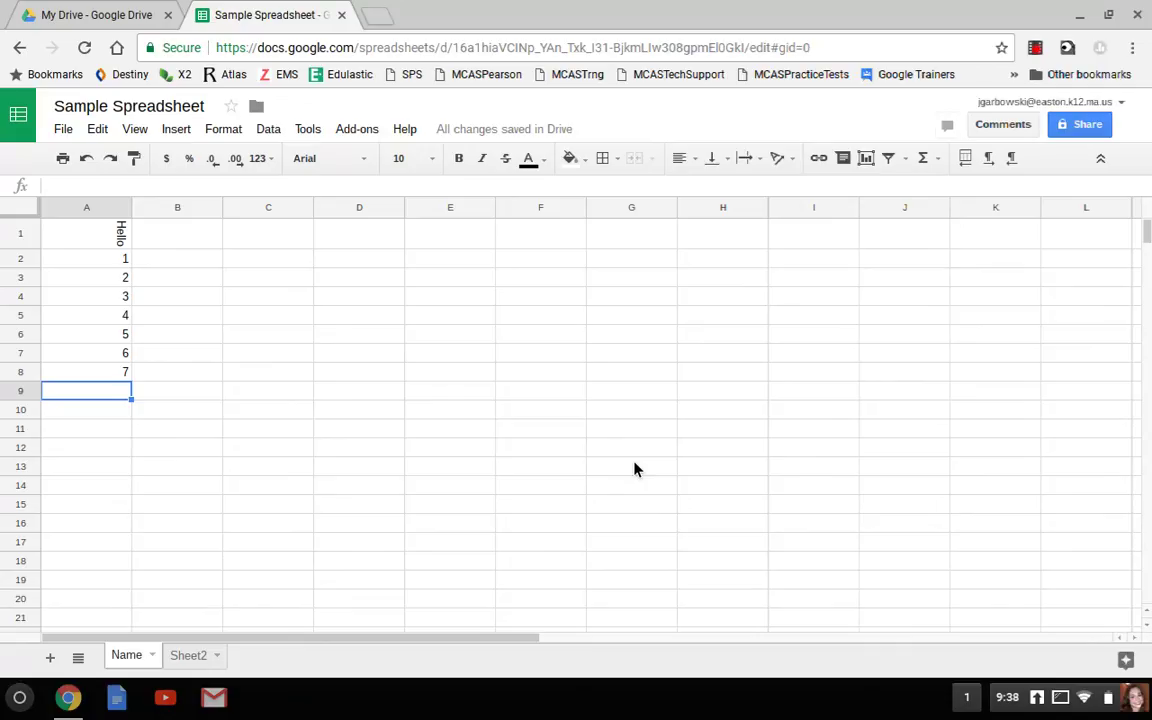
Select the numbers in A2:A8 and view their summary calculations, such as sum, average, minimum, maximum and count
left_click_drag(126, 262, 118, 379)
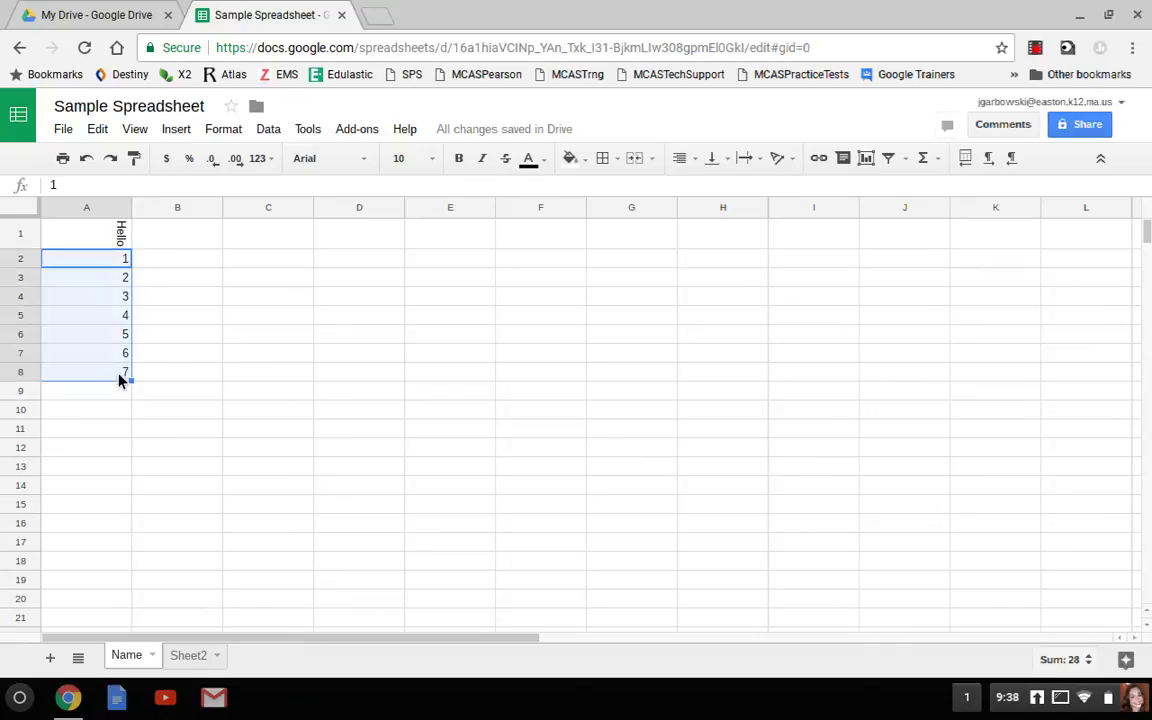
left_click(1079, 668)
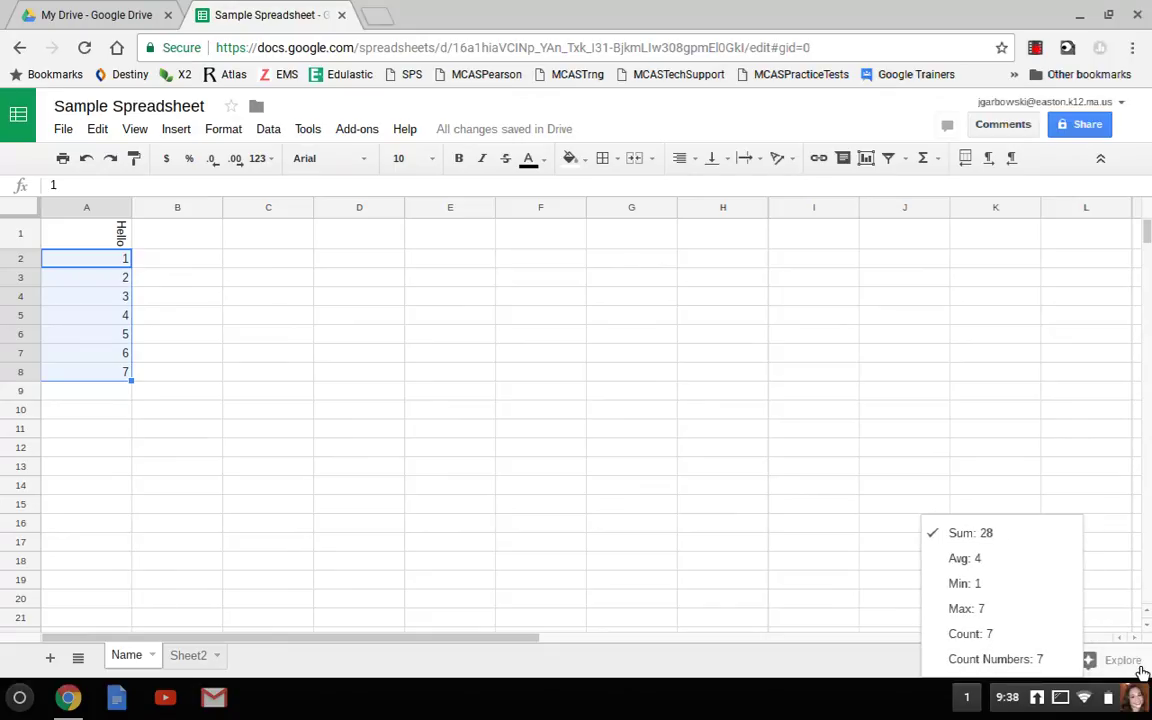
Insert the bar chart suggested by Explore for the column A numbers and place it beside the data, across columns C to H
left_click(1143, 672)
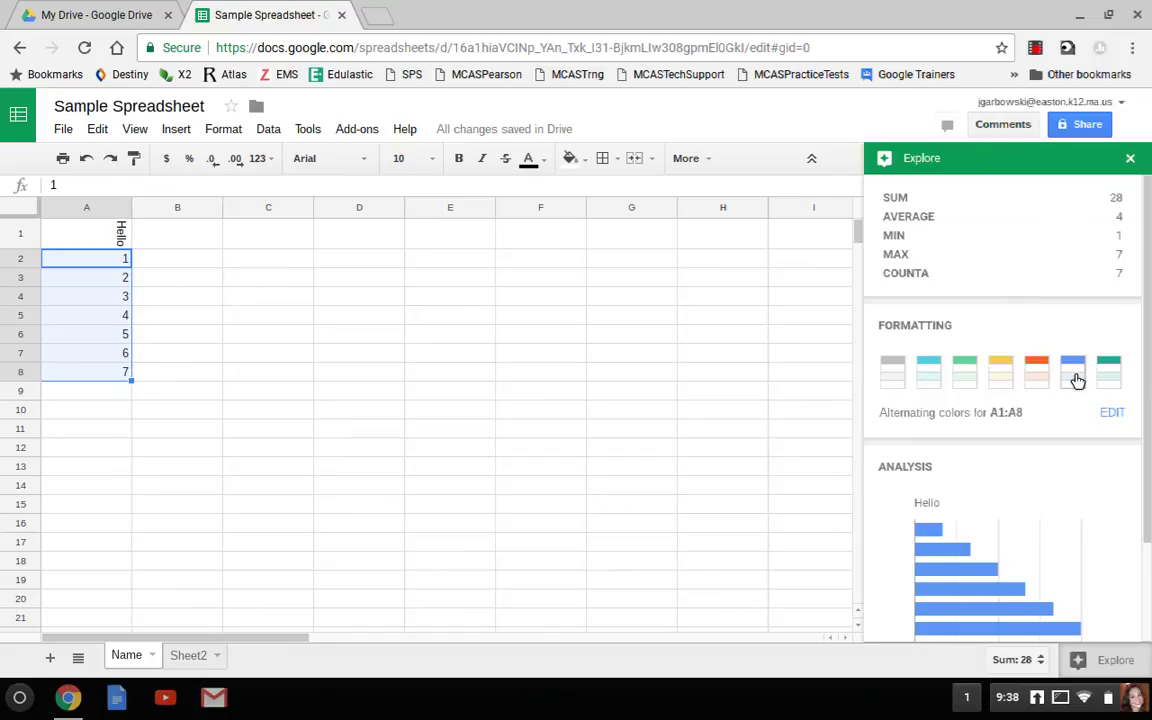
scroll(1076, 381, "down", 3)
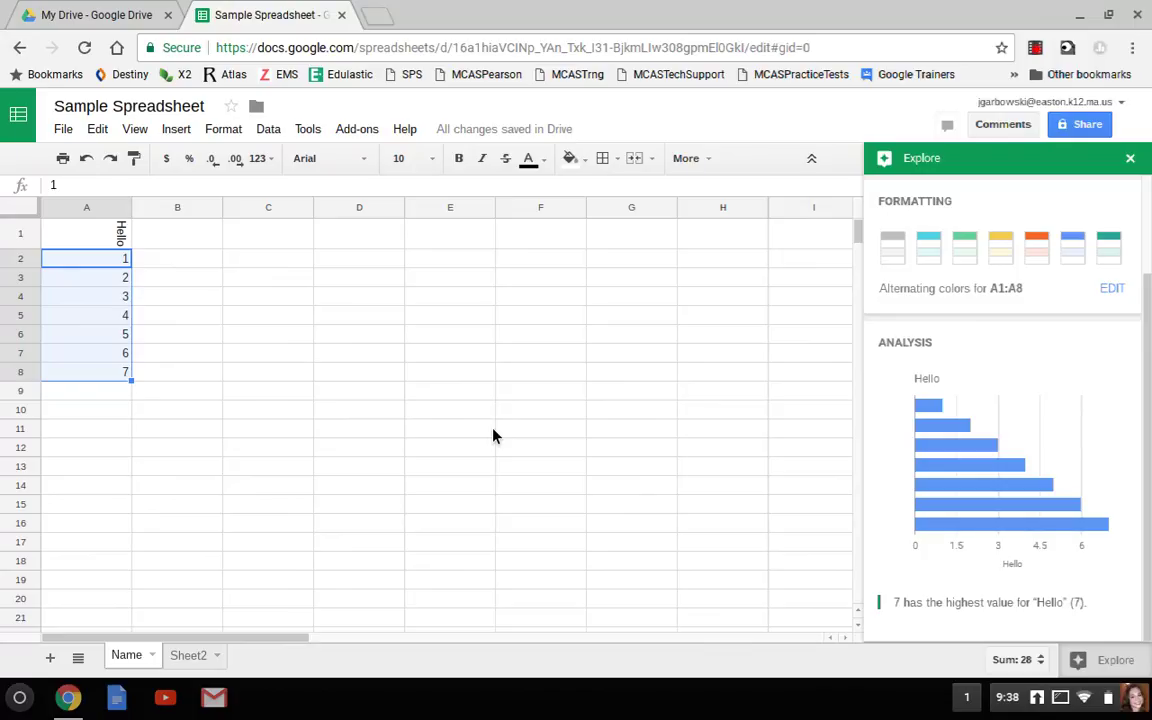
mouse_move(972, 477)
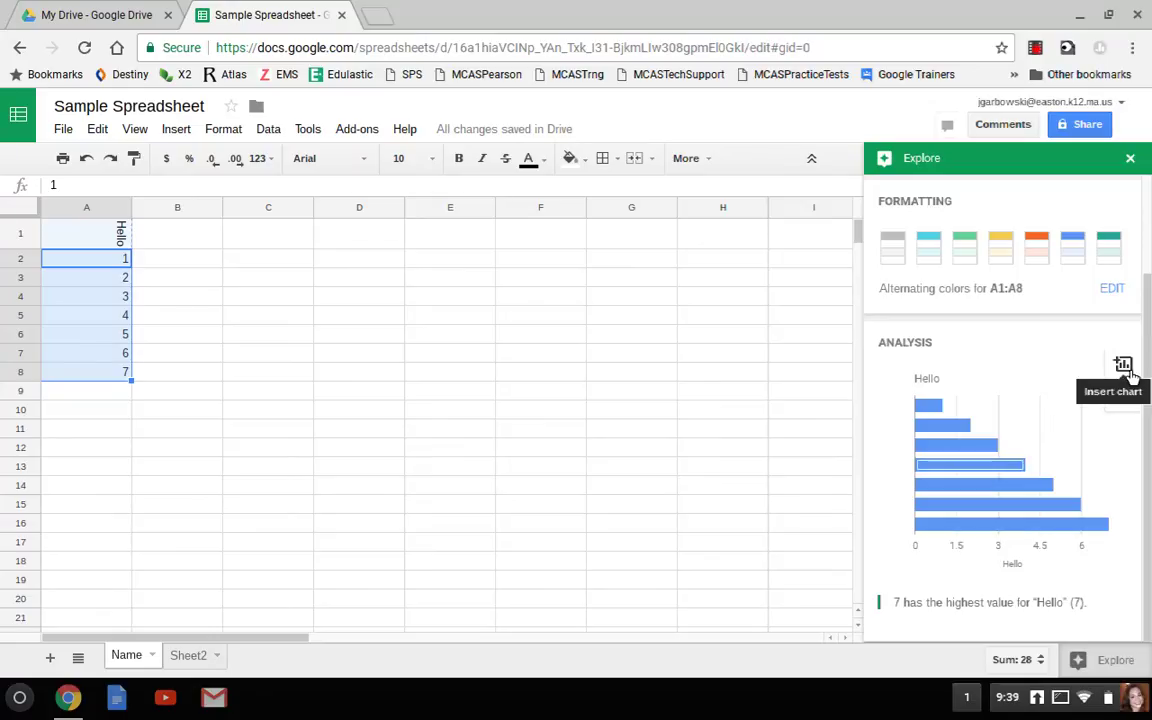
left_click(1123, 363)
left_click_drag(465, 356, 635, 388)
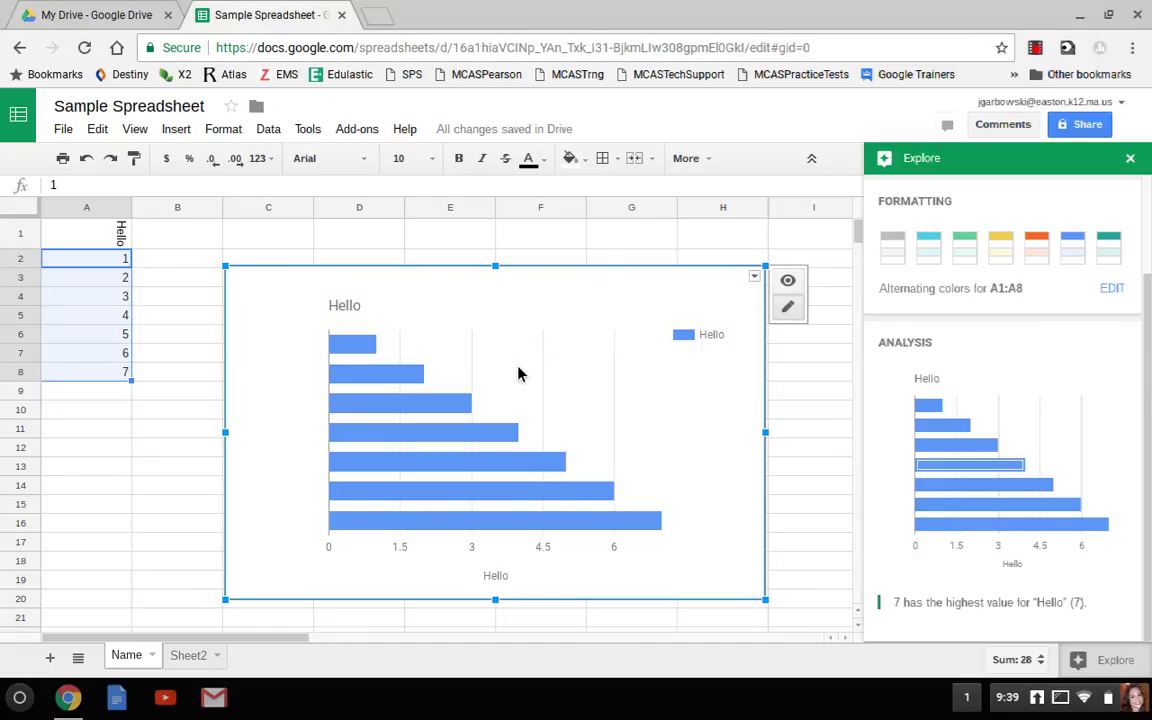
scroll(988, 357, "up", 2)
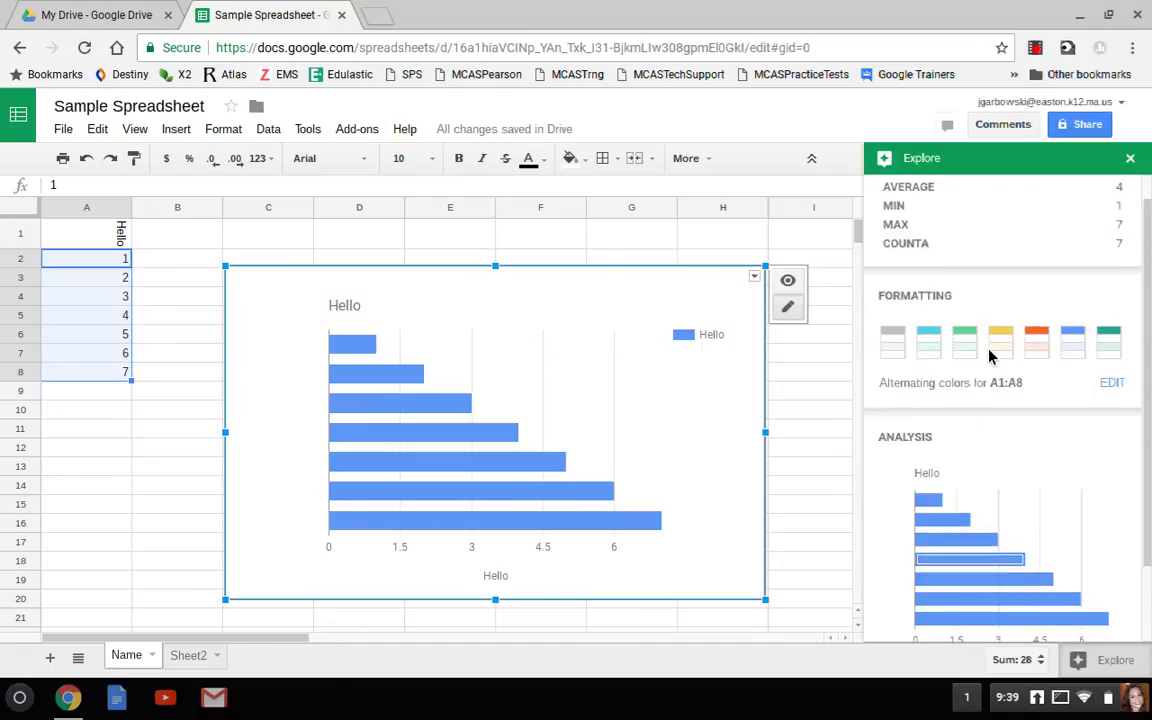
left_click(1129, 158)
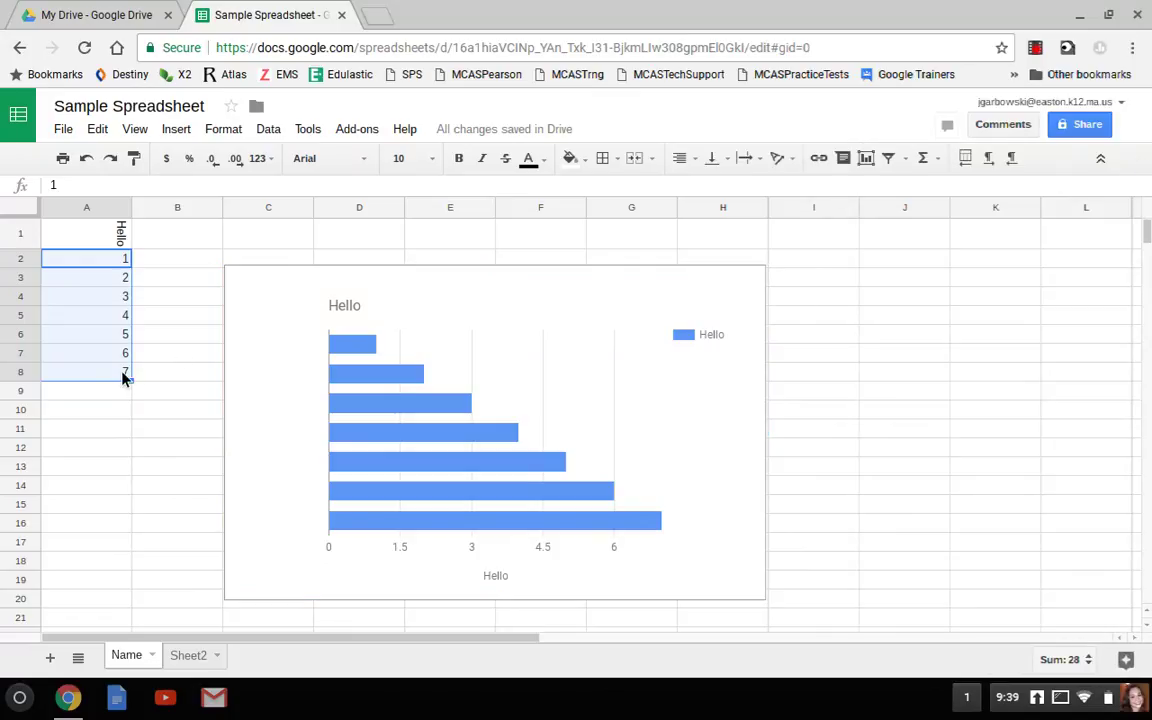
Enter the formula =sum(A2:A8) in cell A9 to total the numbers above it
left_click(98, 399)
type("=sum")
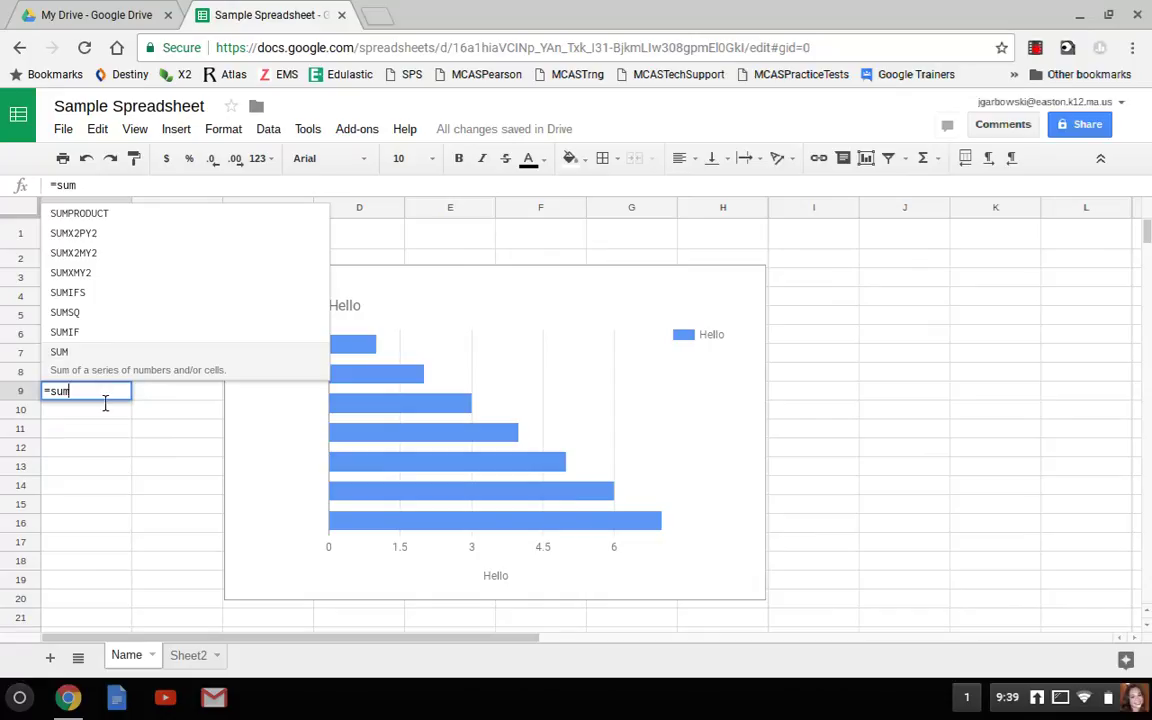
type("(")
left_click_drag(92, 265, 93, 378)
type(")")
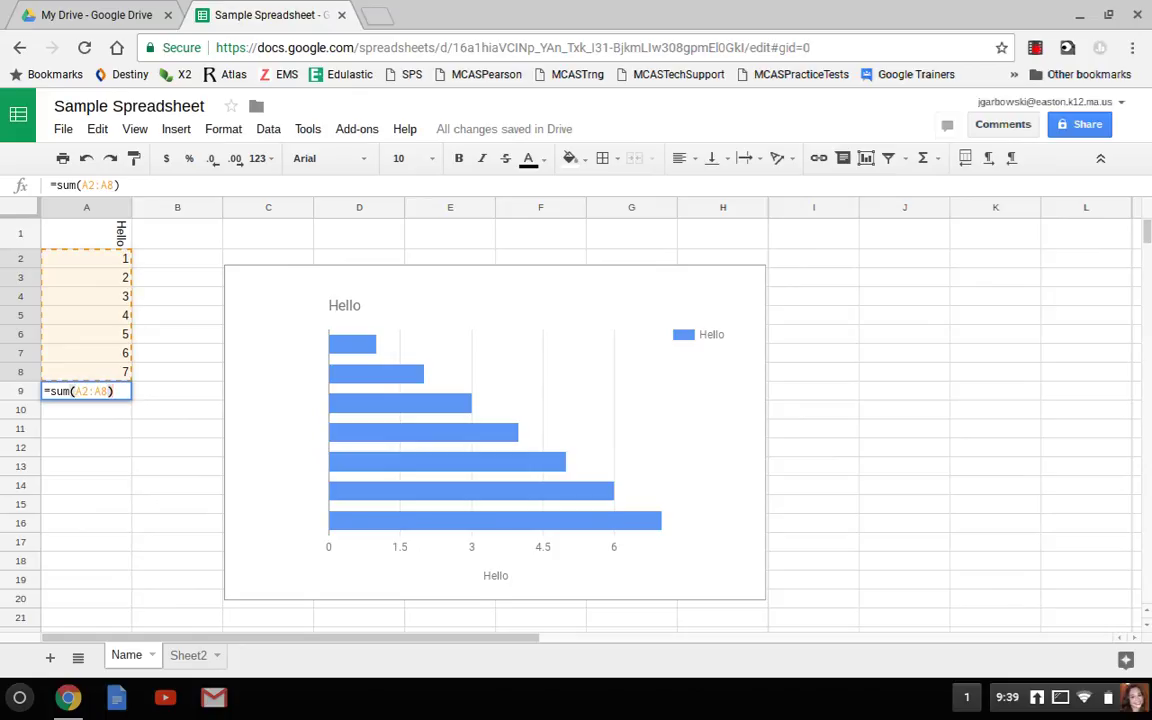
key("Return")
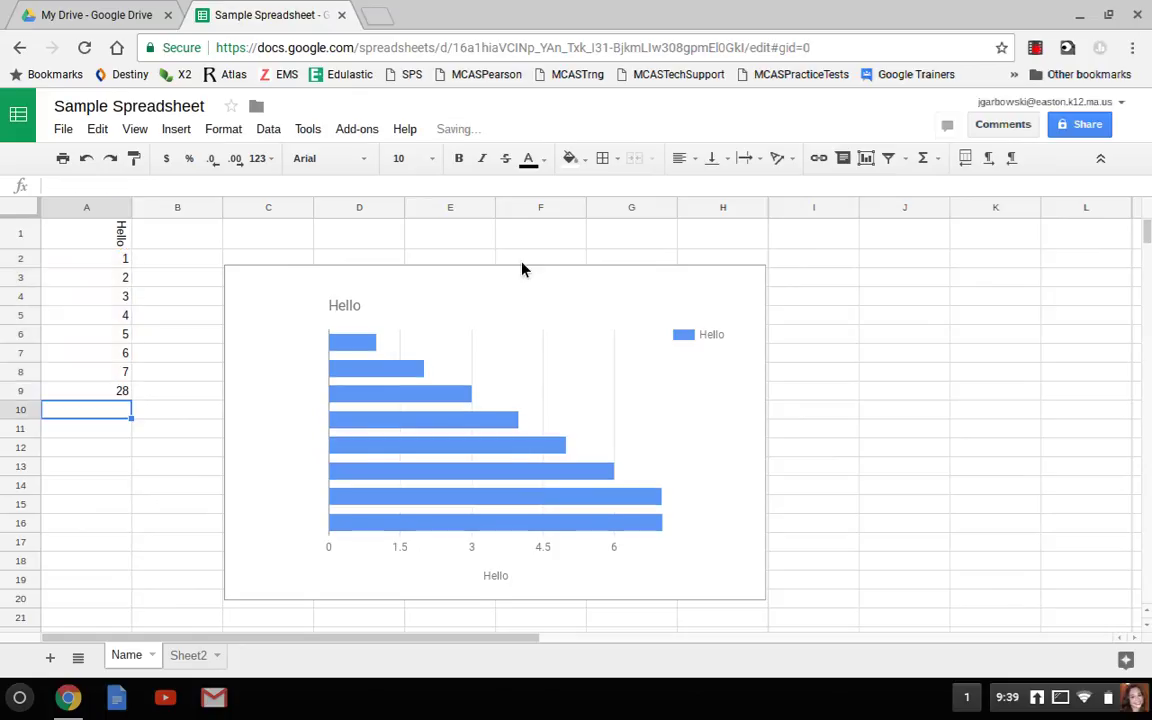